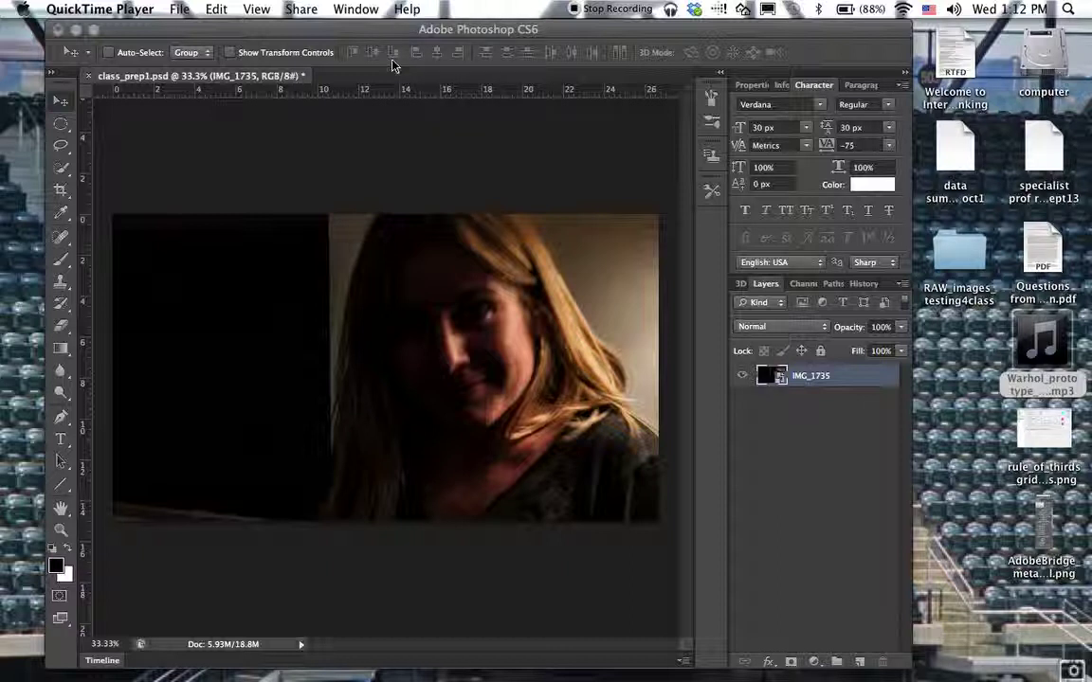
Bring Photoshop forward and hide the thirds grid over the IMG_1735 portrait
left_click(267, 26)
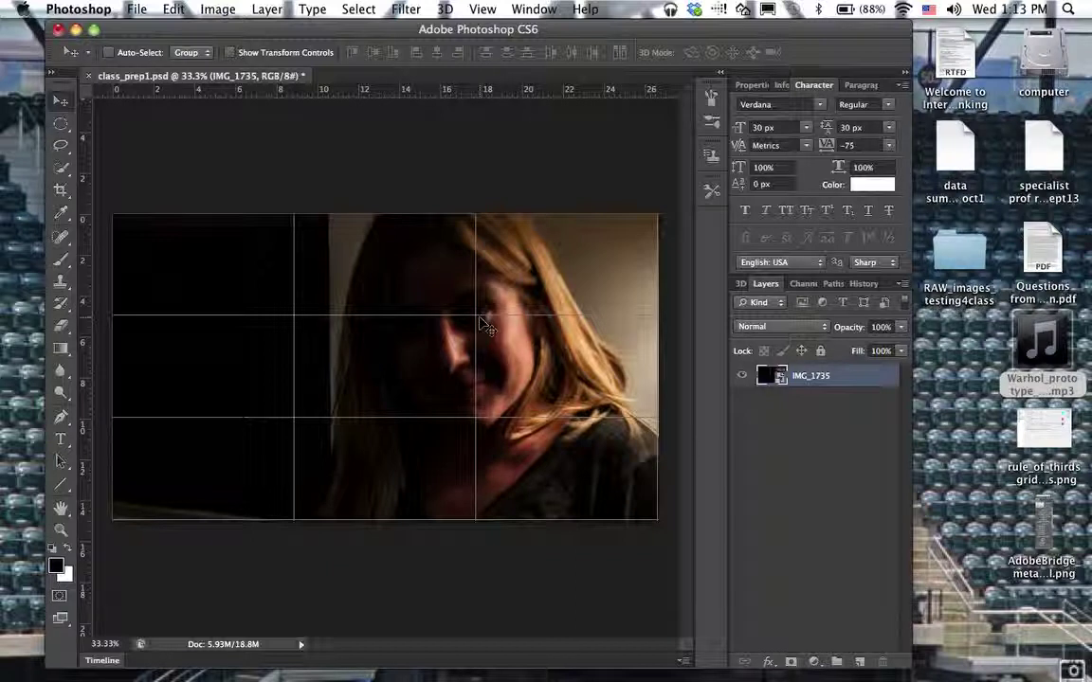
key("super+semicolon")
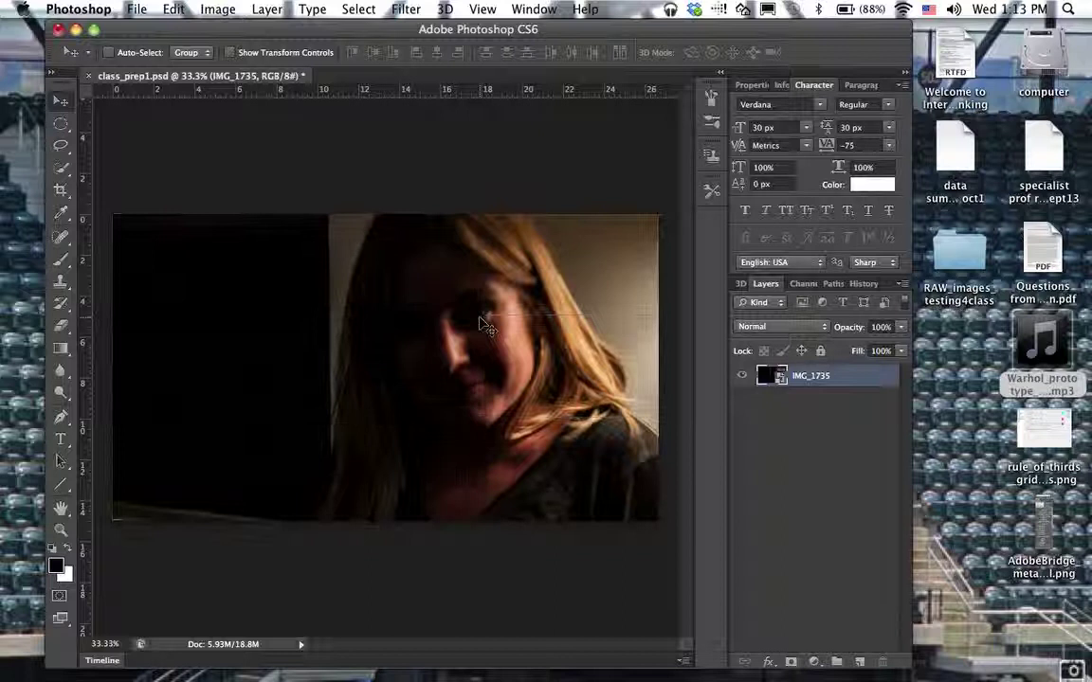
left_click(79, 10)
In Guides, Grid & Slices preferences, set a gridline every 33.33 Percent with 1 subdivision
mouse_move(85, 62)
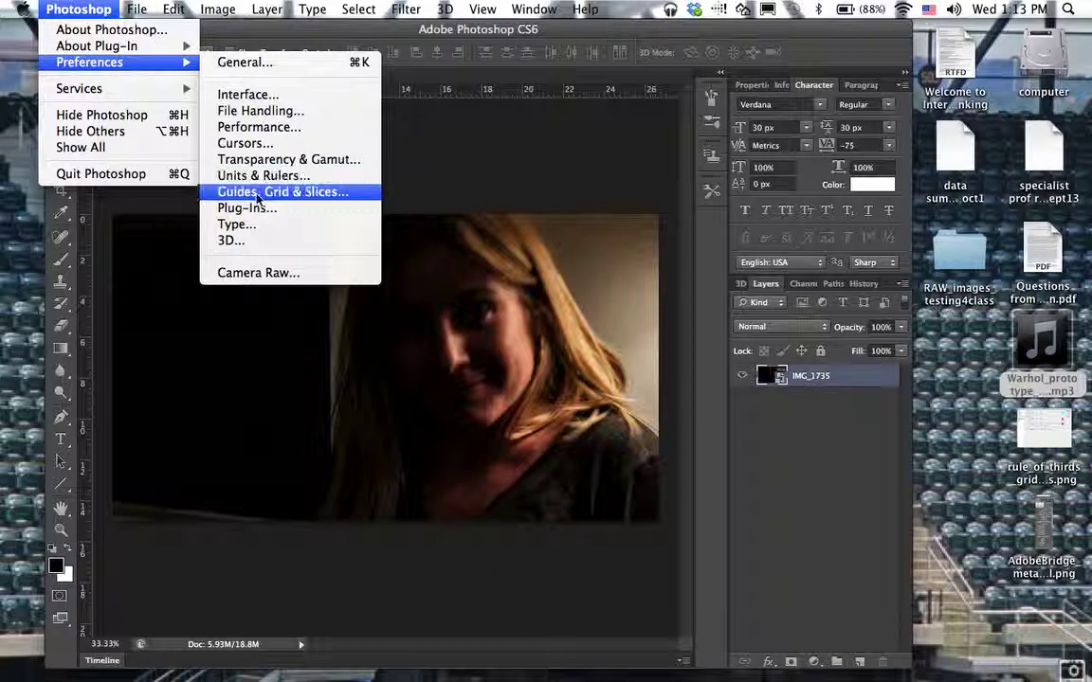
left_click(284, 199)
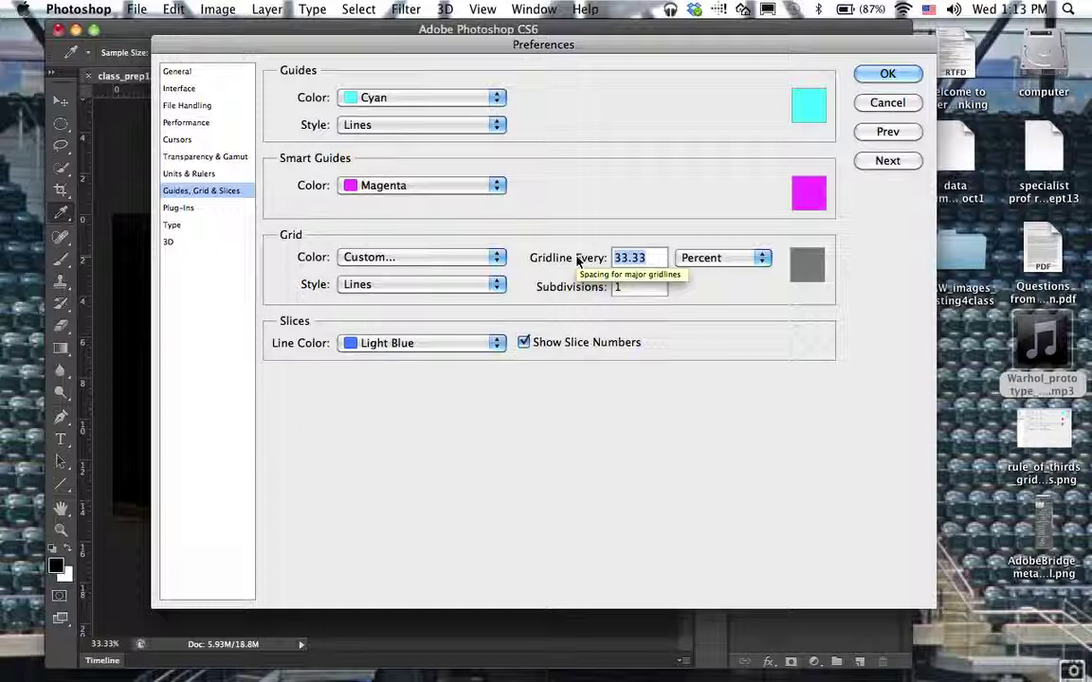
type("33.33")
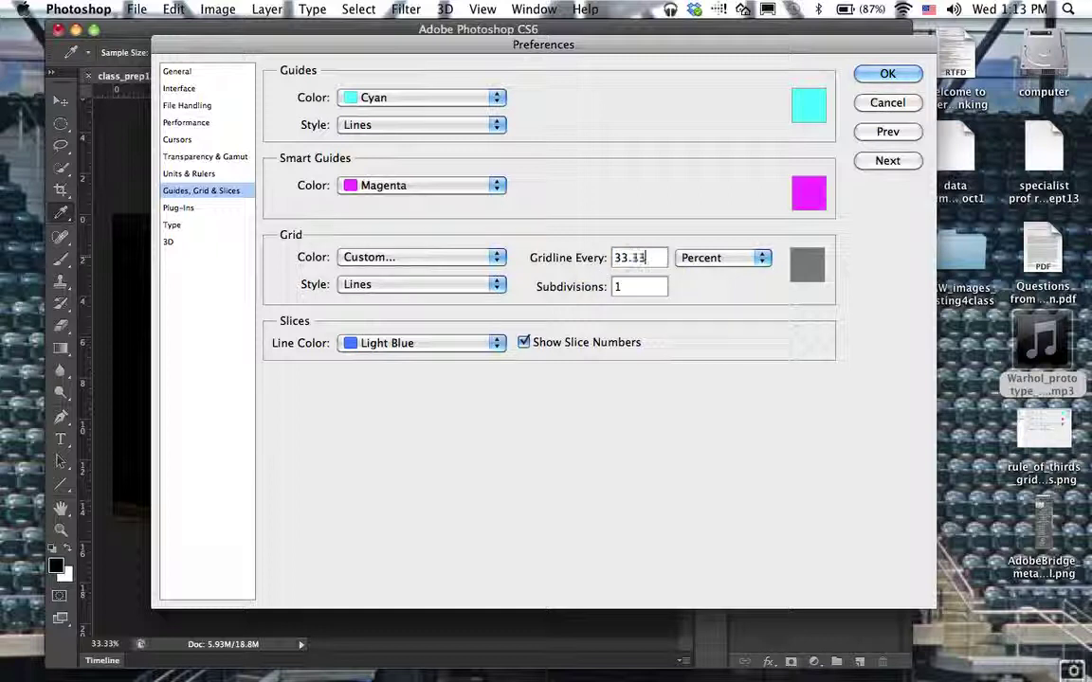
left_click(716, 259)
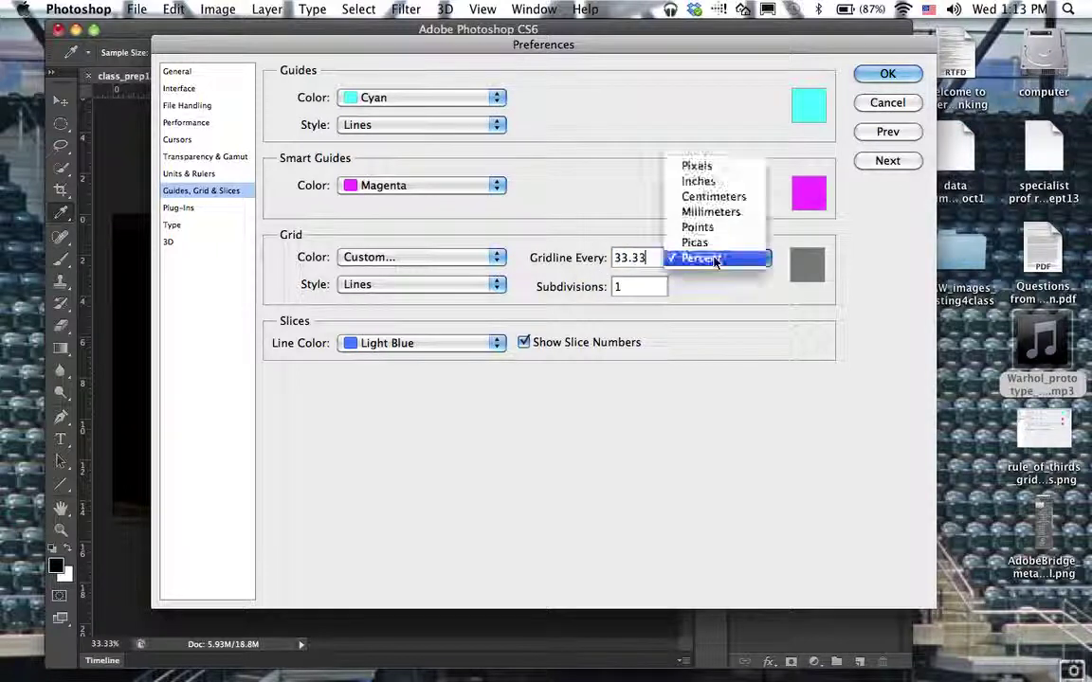
left_click(716, 258)
key("Tab")
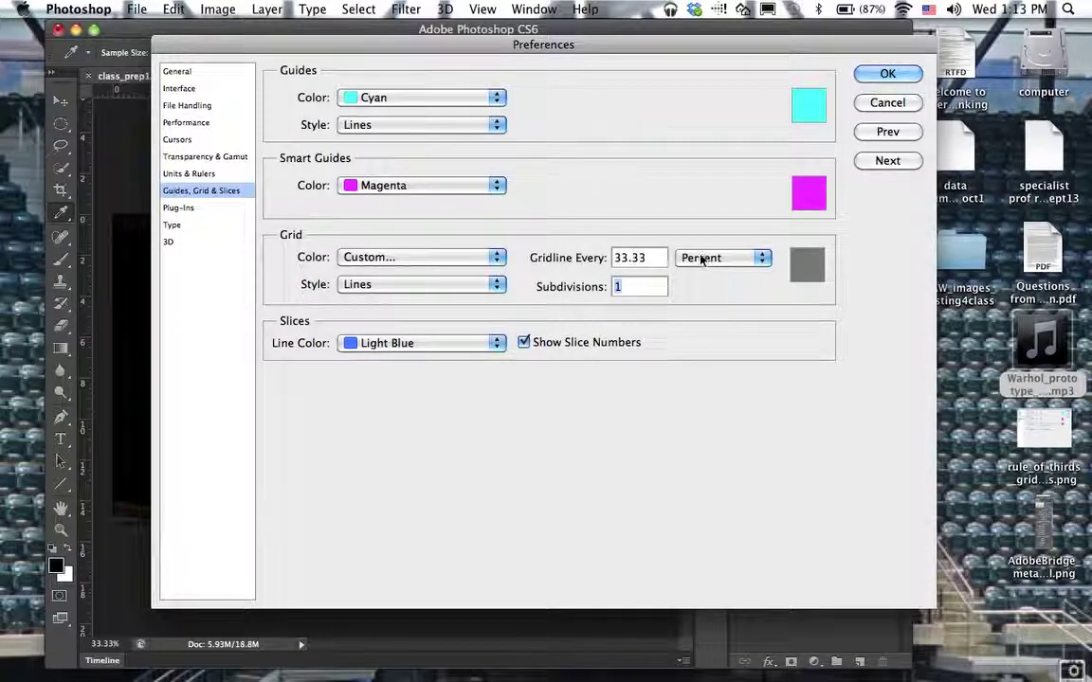
left_click(701, 260)
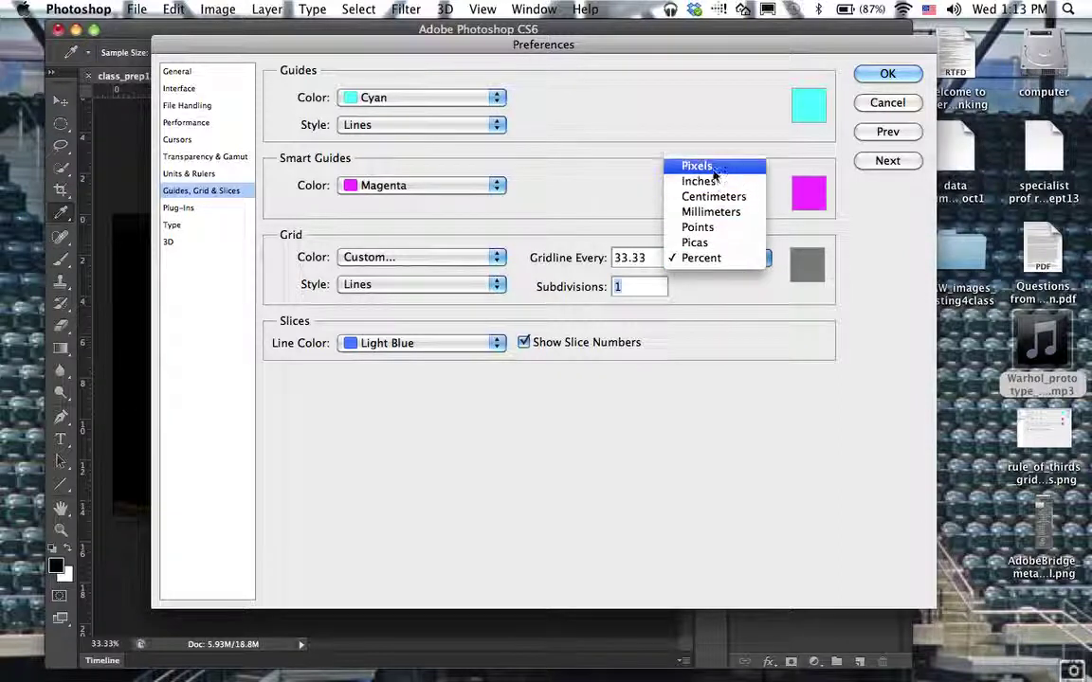
left_click(716, 259)
Show the thirds grid and use Free Transform to reposition the photo layer, scaled to about 251%
left_click(887, 74)
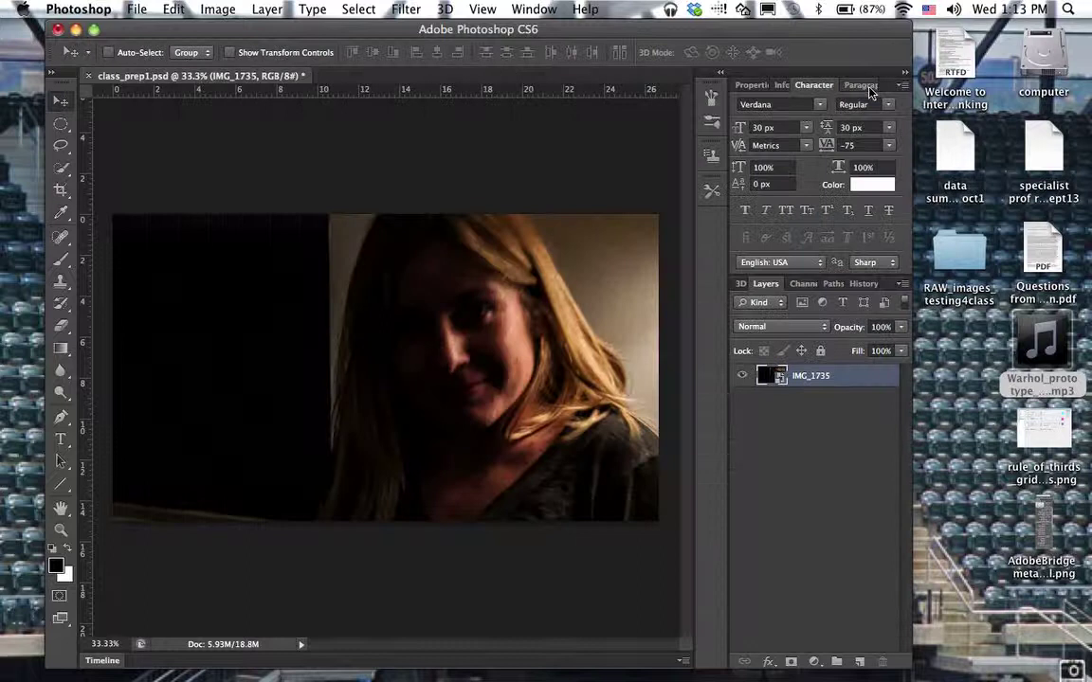
key("super+apostrophe")
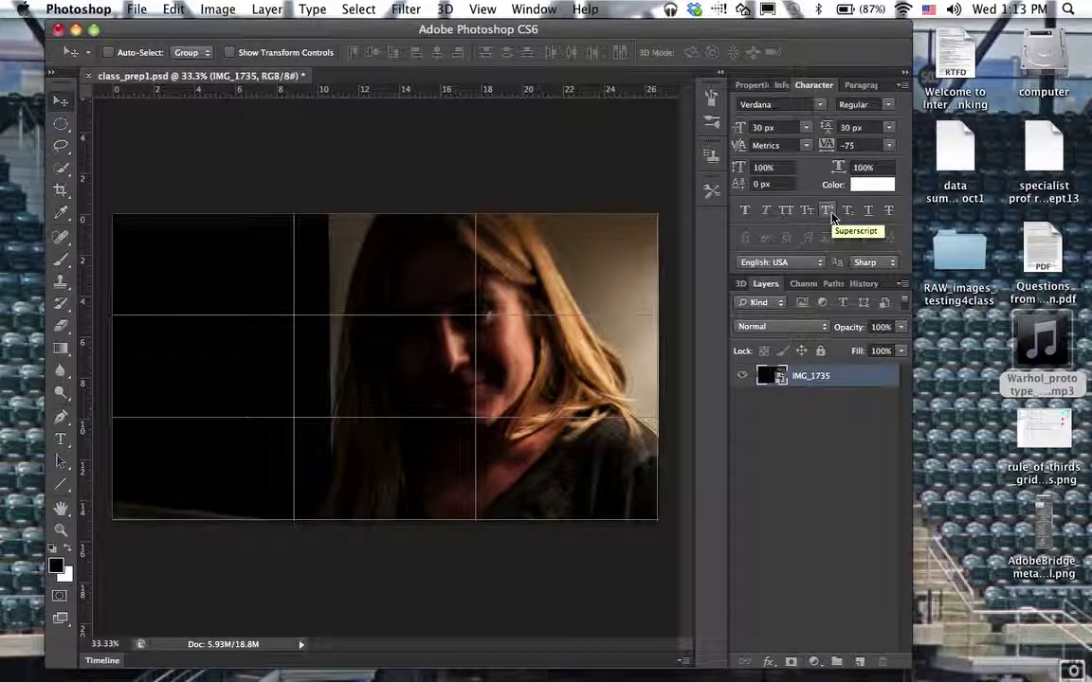
key("super+t")
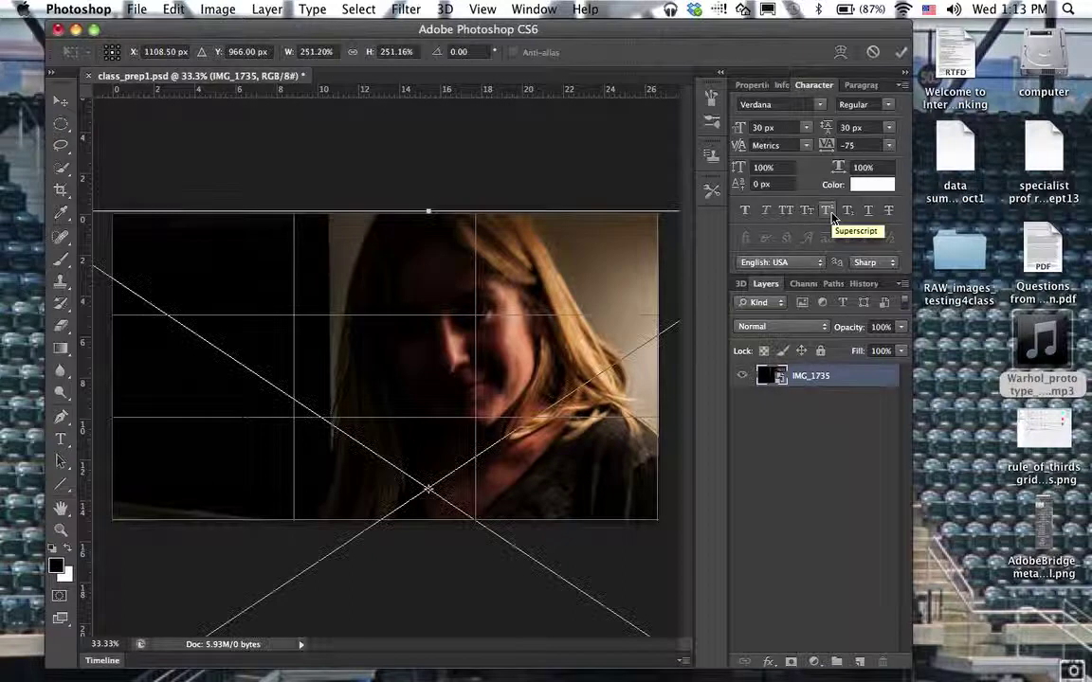
left_click_drag(449, 282, 404, 265)
left_click_drag(399, 346, 428, 297)
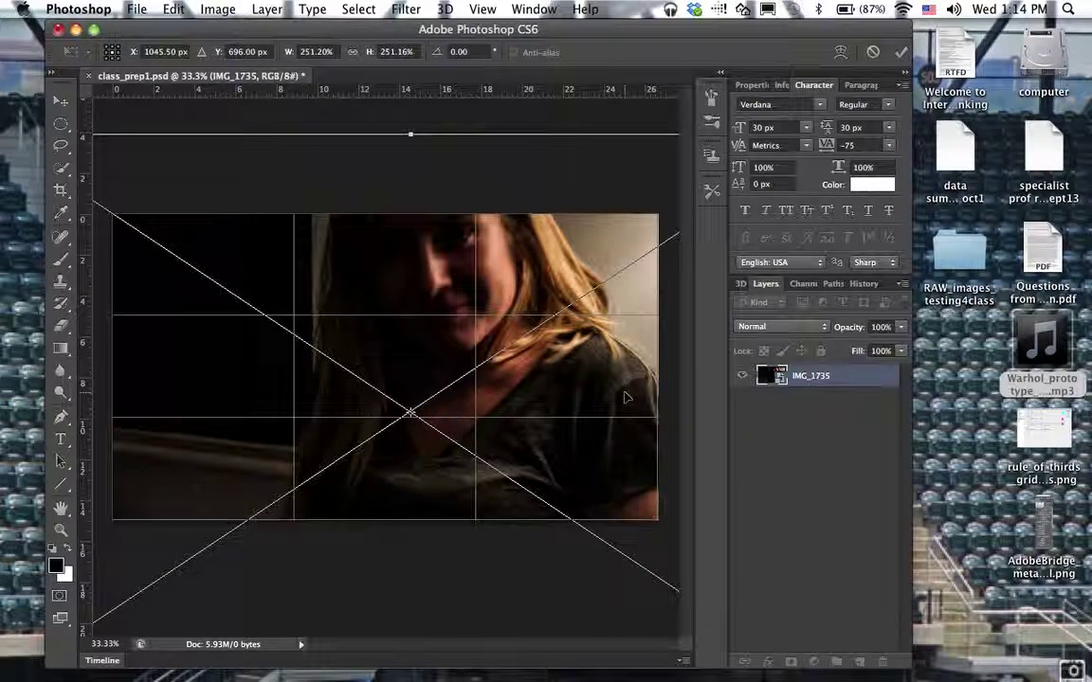
left_click_drag(571, 387, 586, 463)
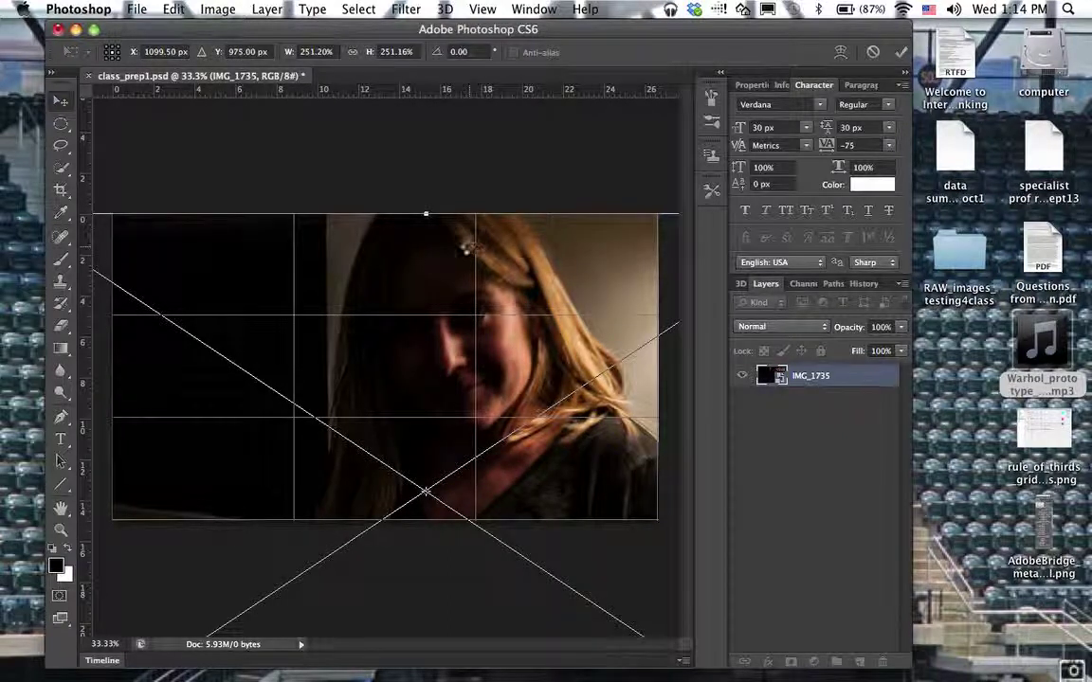
key("Return")
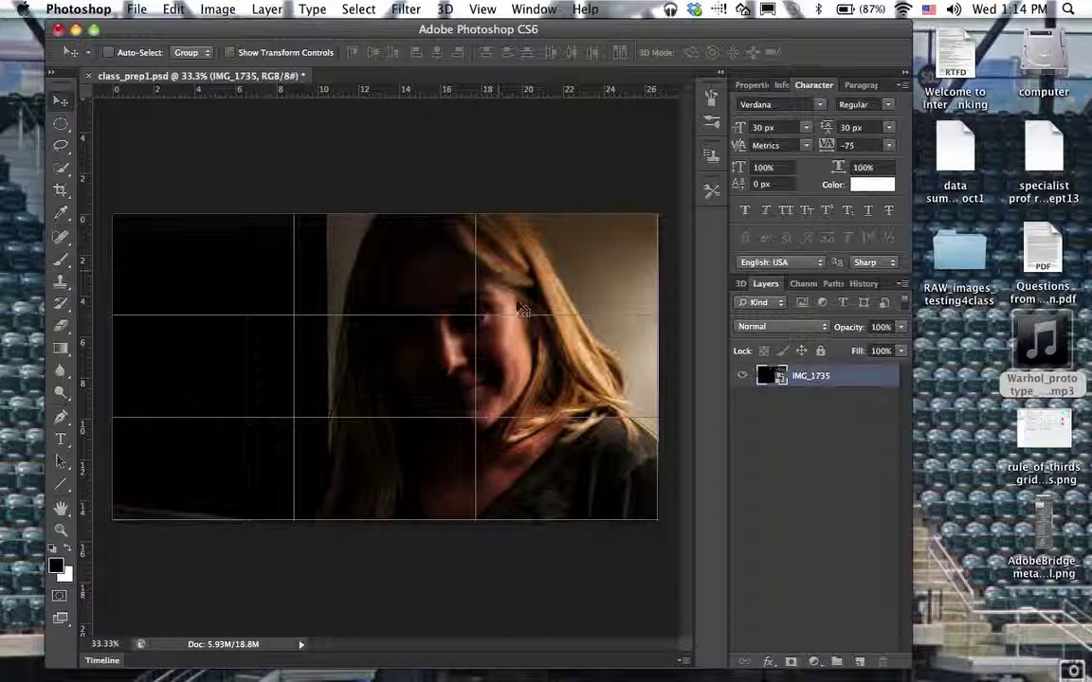
Browse the Image, Edit and Filter menus without applying anything, then show the Marquee tool choices
left_click(207, 7)
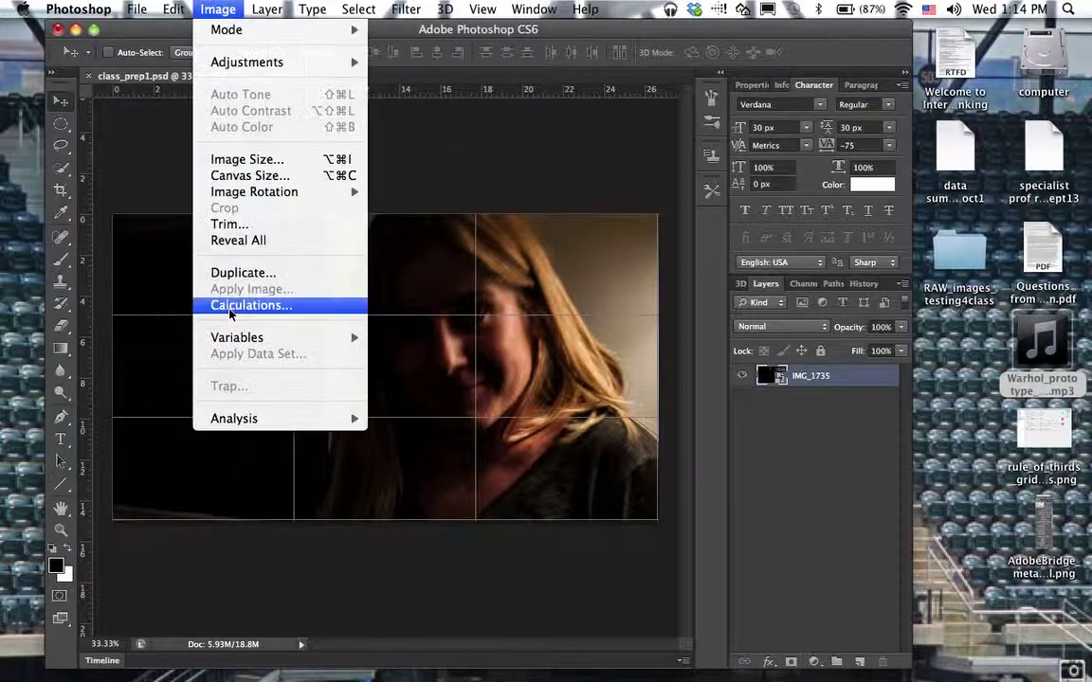
mouse_move(171, 9)
mouse_move(217, 386)
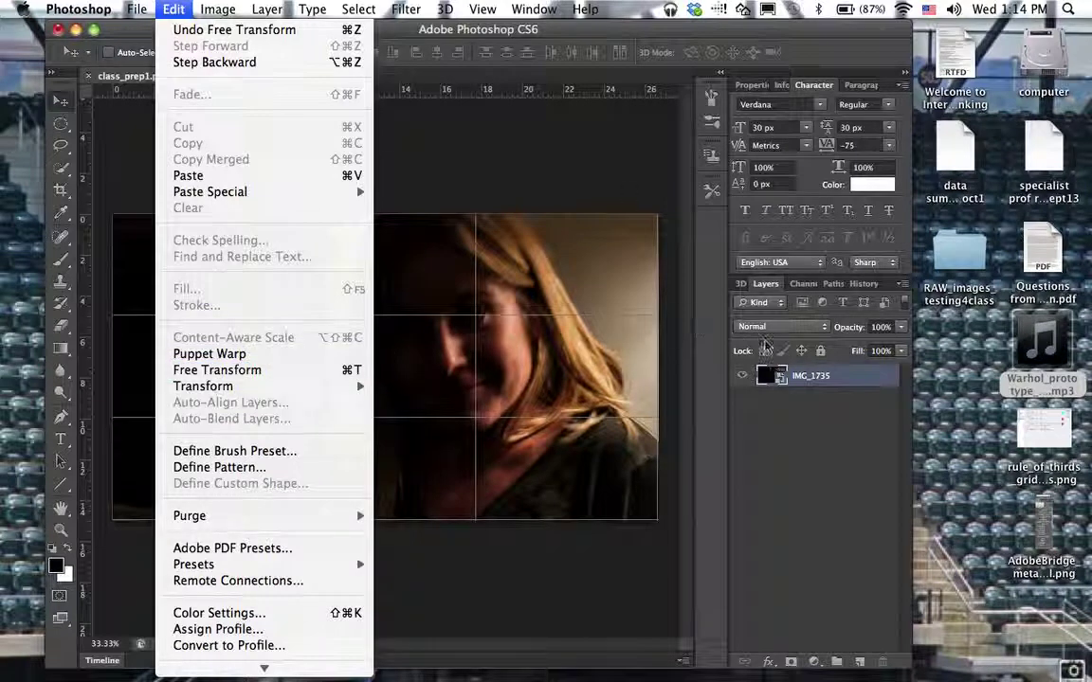
left_click(502, 142)
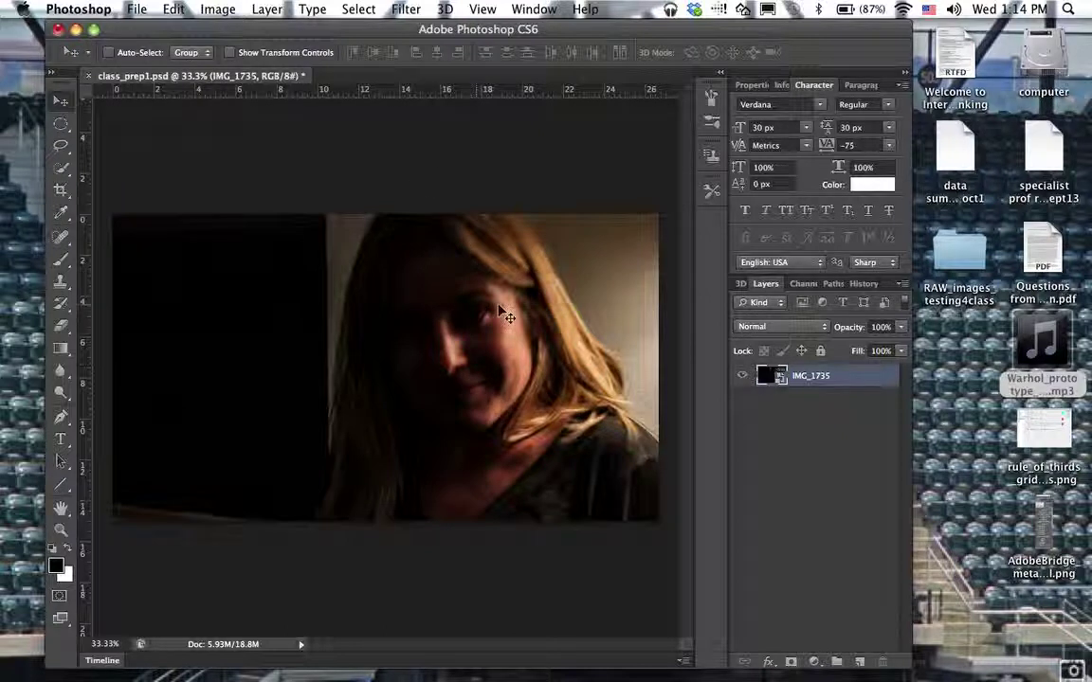
left_click(405, 8)
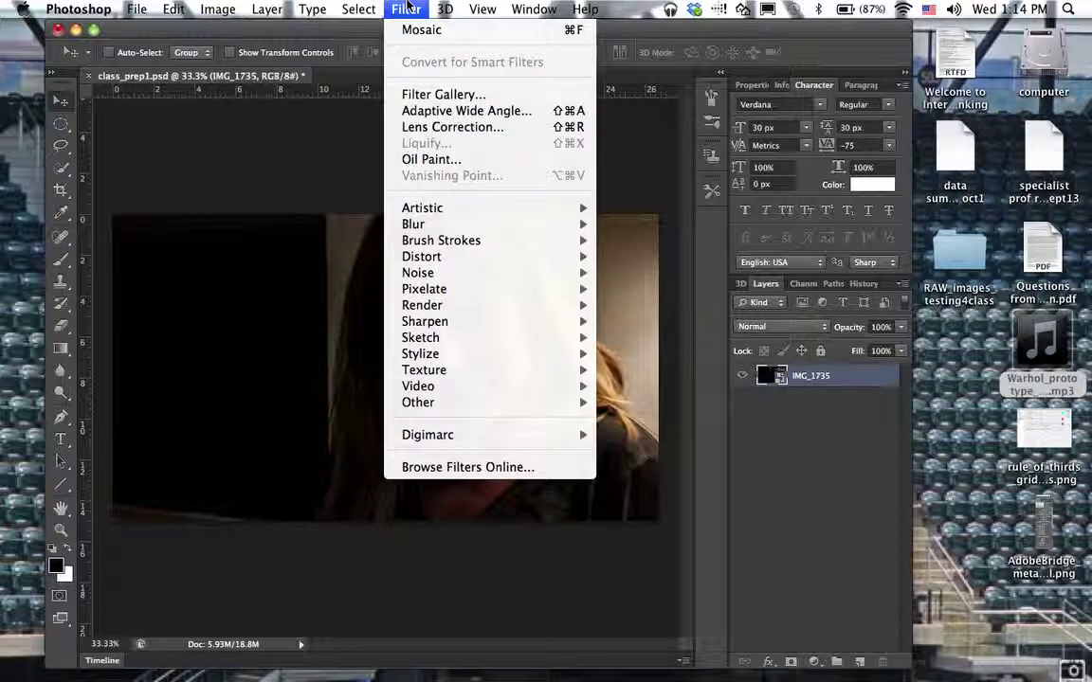
left_click(407, 8)
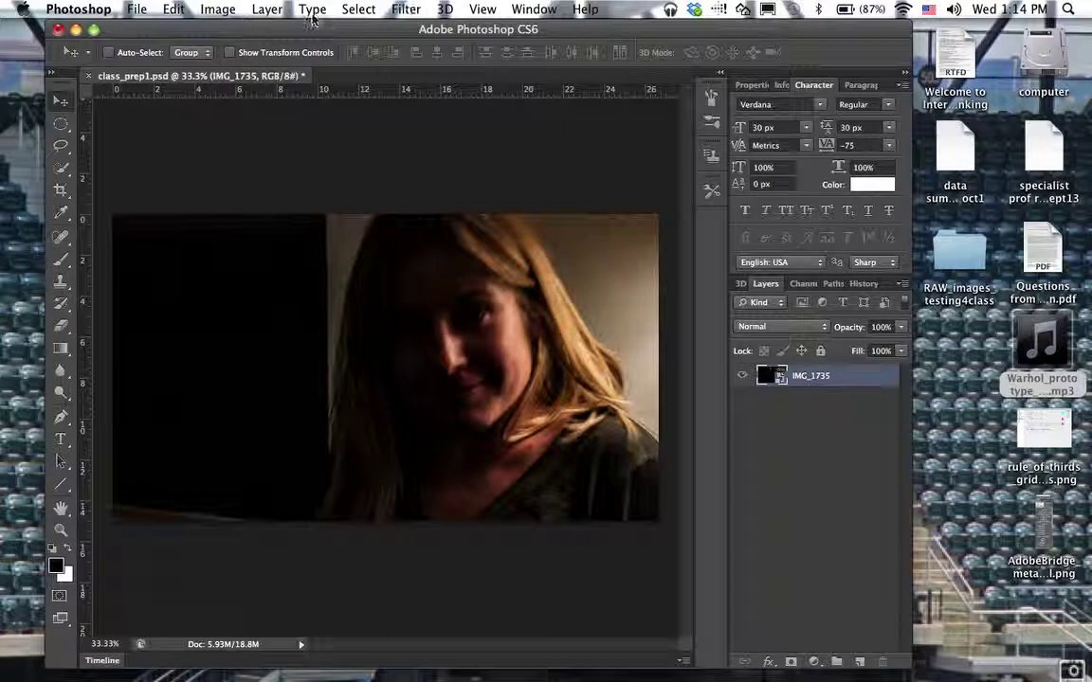
left_click(62, 125)
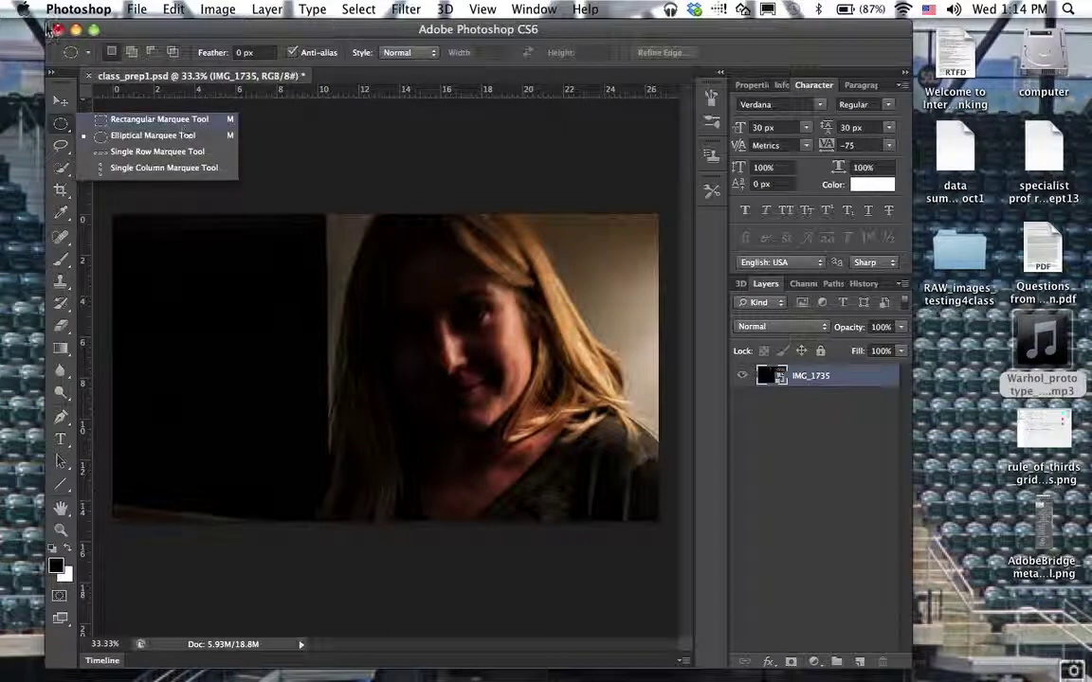
Switch to the Elliptical Marquee tool and drag an oval selection around the woman's face
left_click(112, 119)
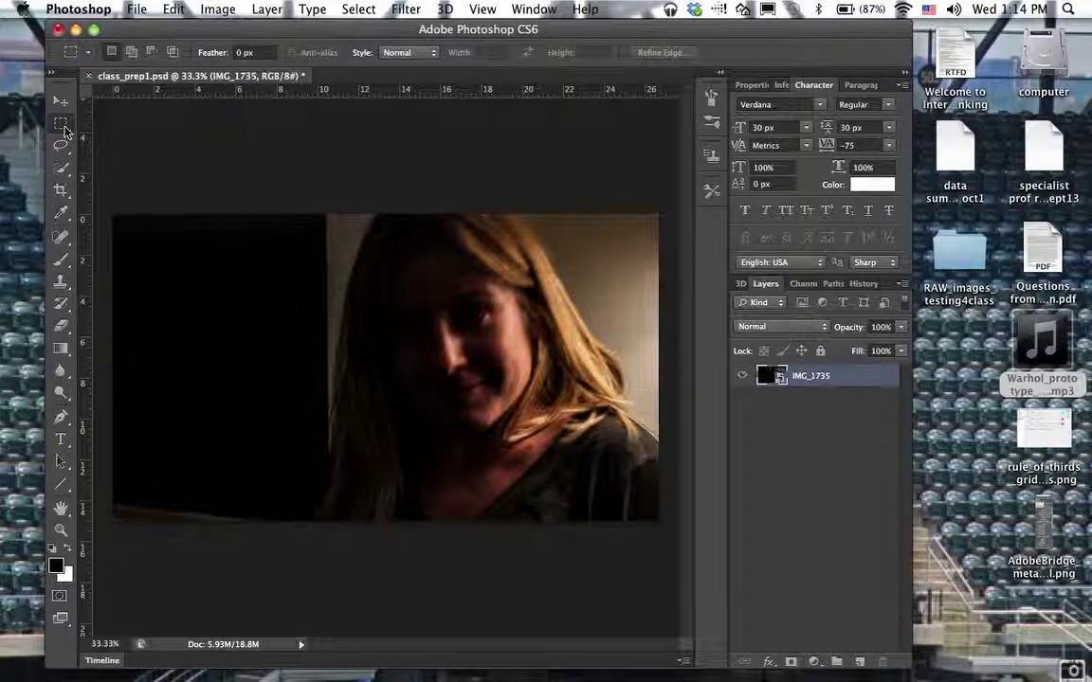
left_click(63, 128)
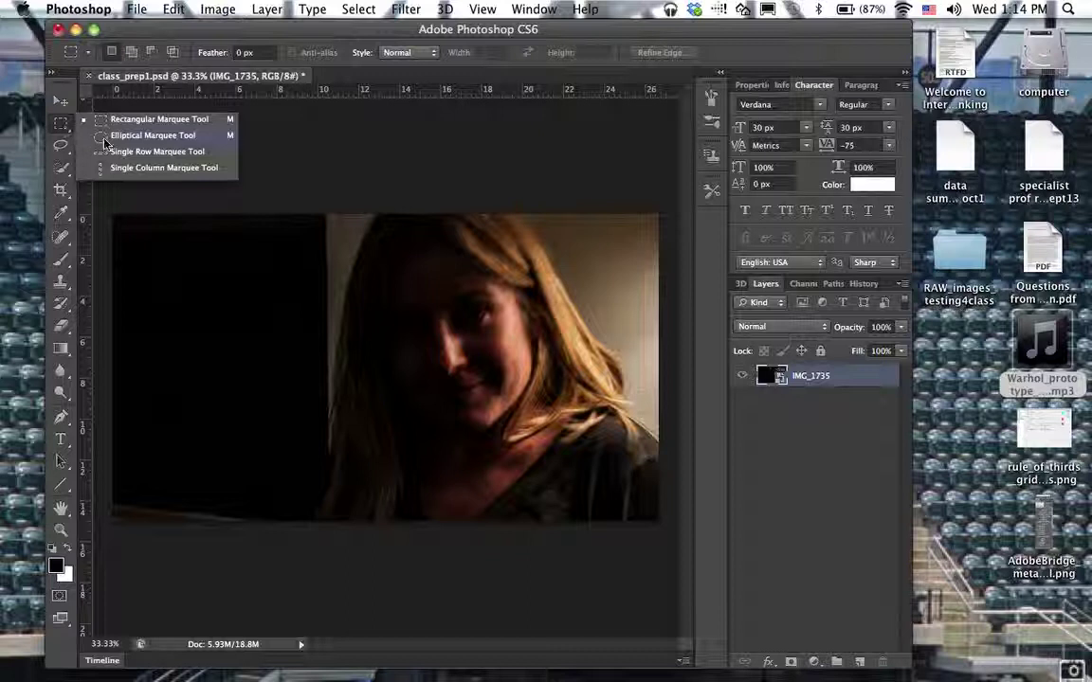
left_click(106, 135)
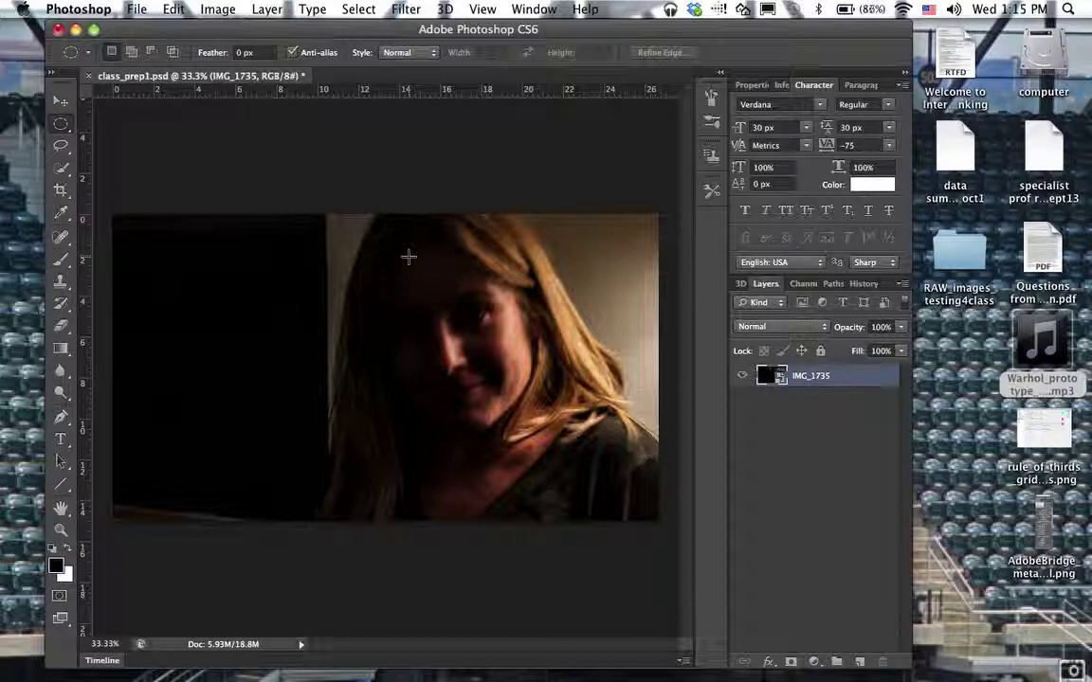
left_click_drag(451, 301, 505, 396)
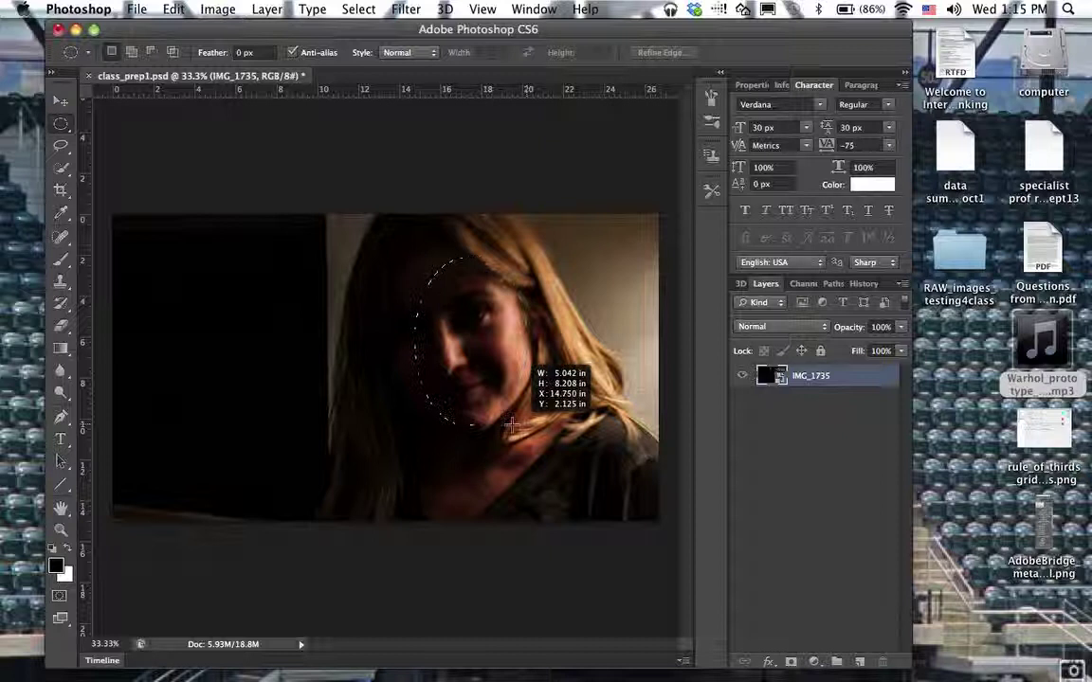
left_click_drag(511, 426, 462, 402)
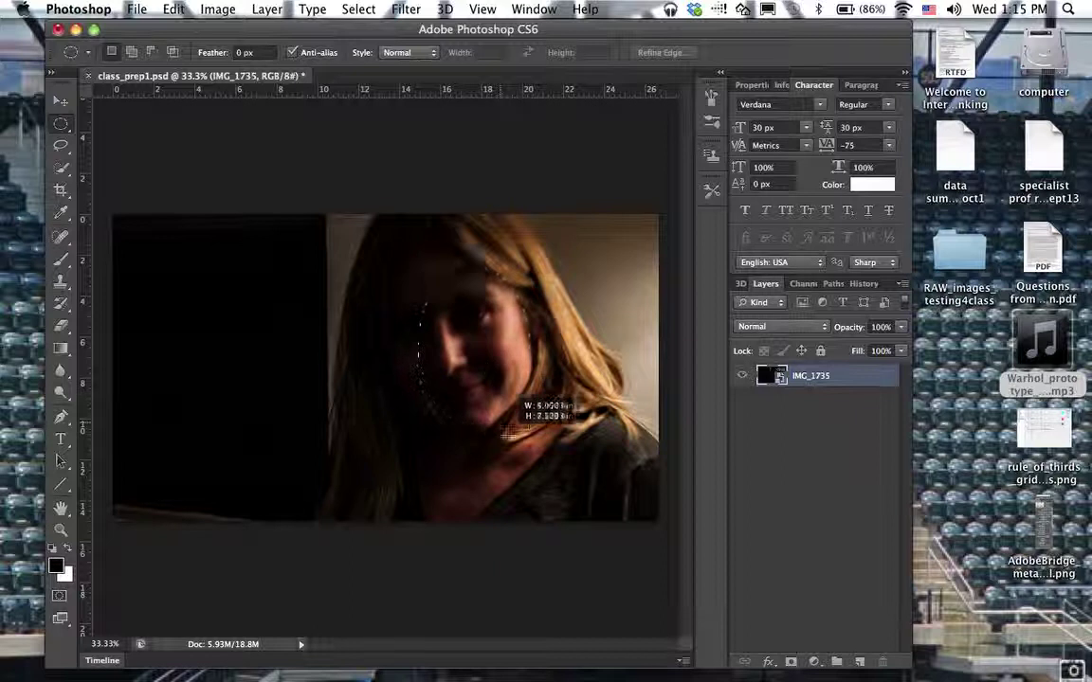
mouse_move(512, 432)
left_mouse_down()
mouse_move(533, 428)
mouse_move(479, 419)
mouse_move(522, 419)
mouse_move(512, 424)
mouse_move(534, 432)
left_mouse_up()
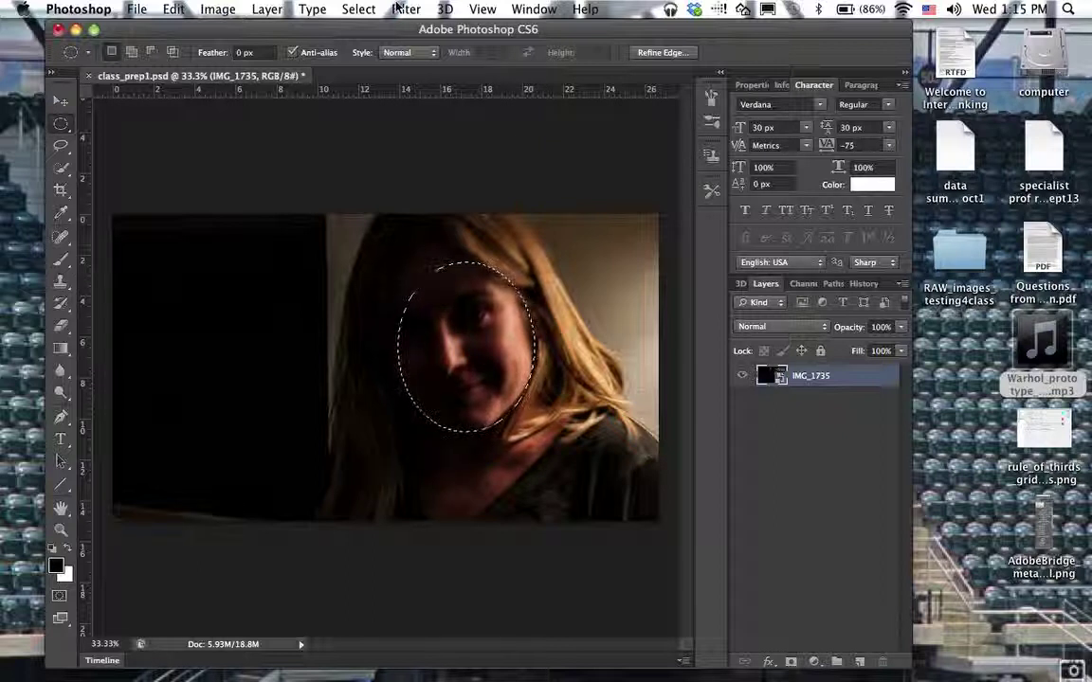
Feather the oval face selection with a 50-pixel radius via Select > Modify > Feather
left_click(398, 8)
mouse_move(361, 7)
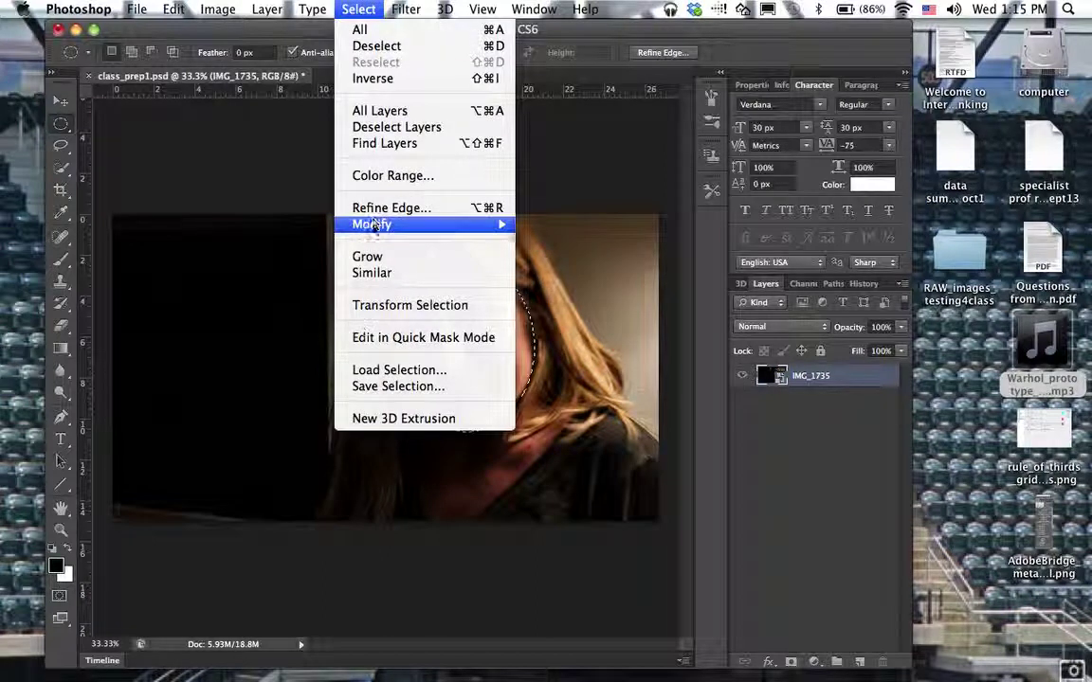
left_click(365, 46)
mouse_move(455, 225)
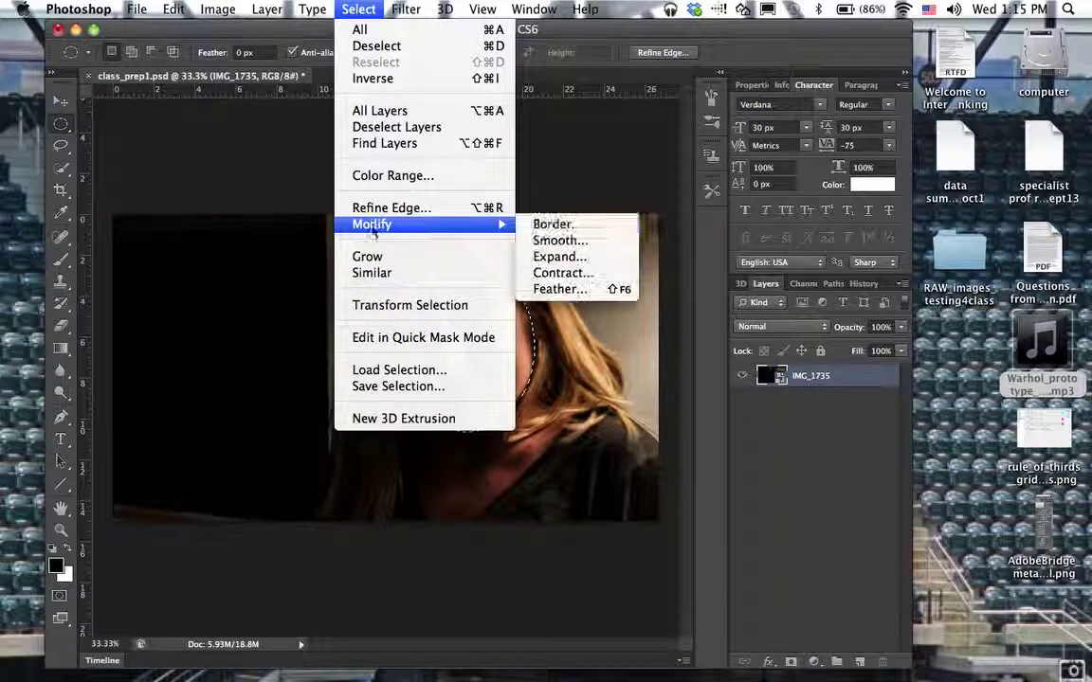
left_click(550, 289)
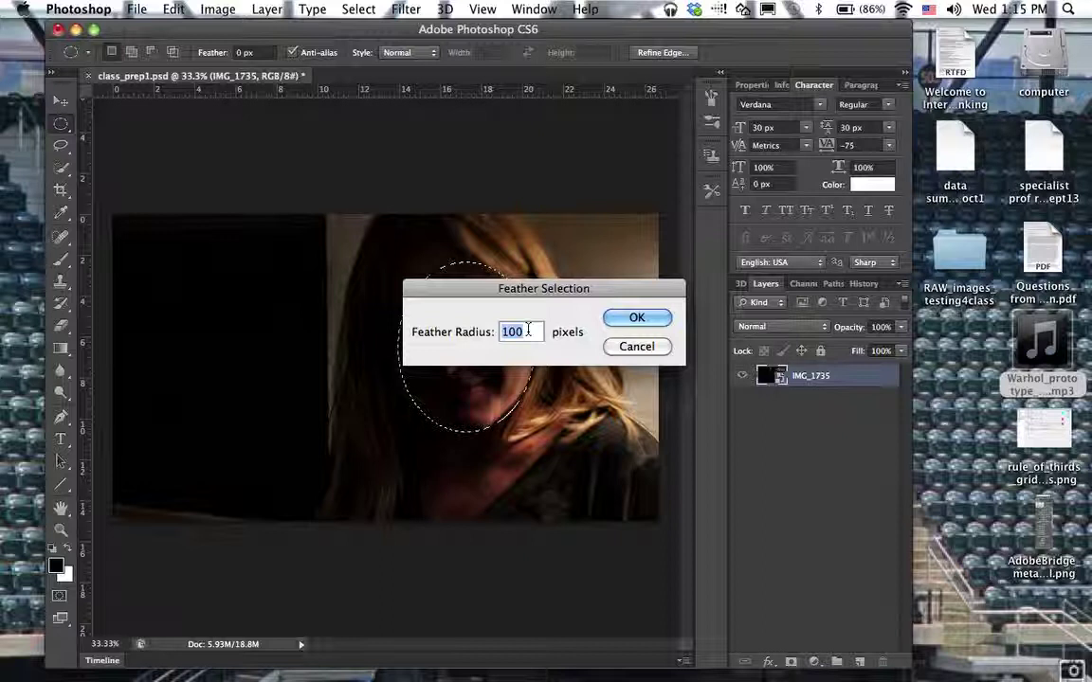
type("50")
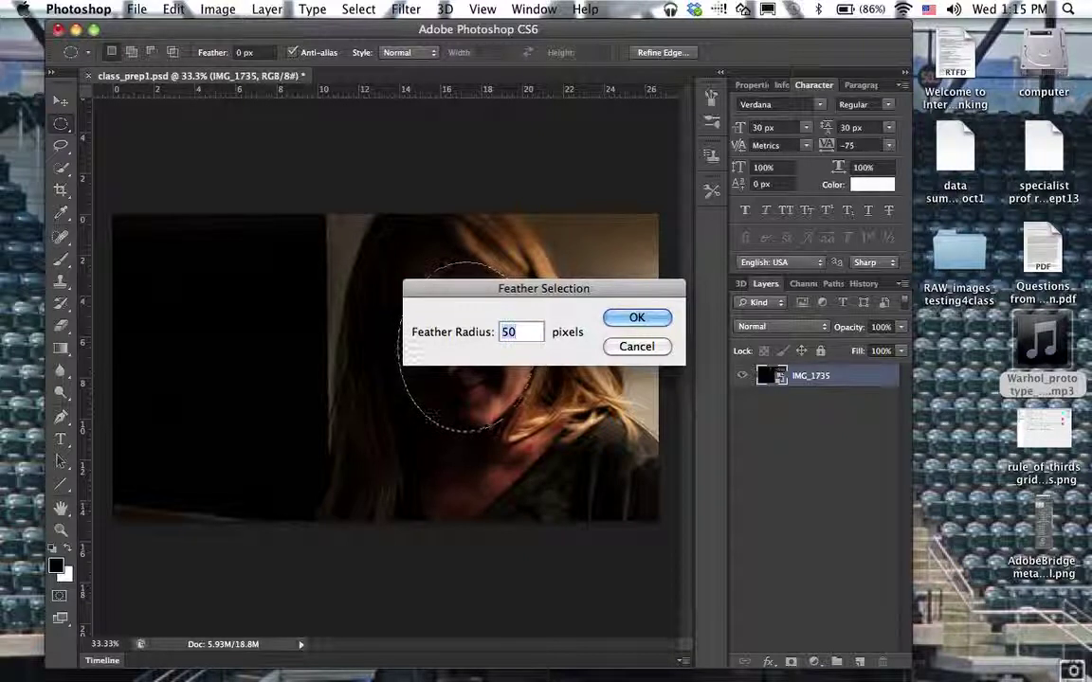
left_click(633, 318)
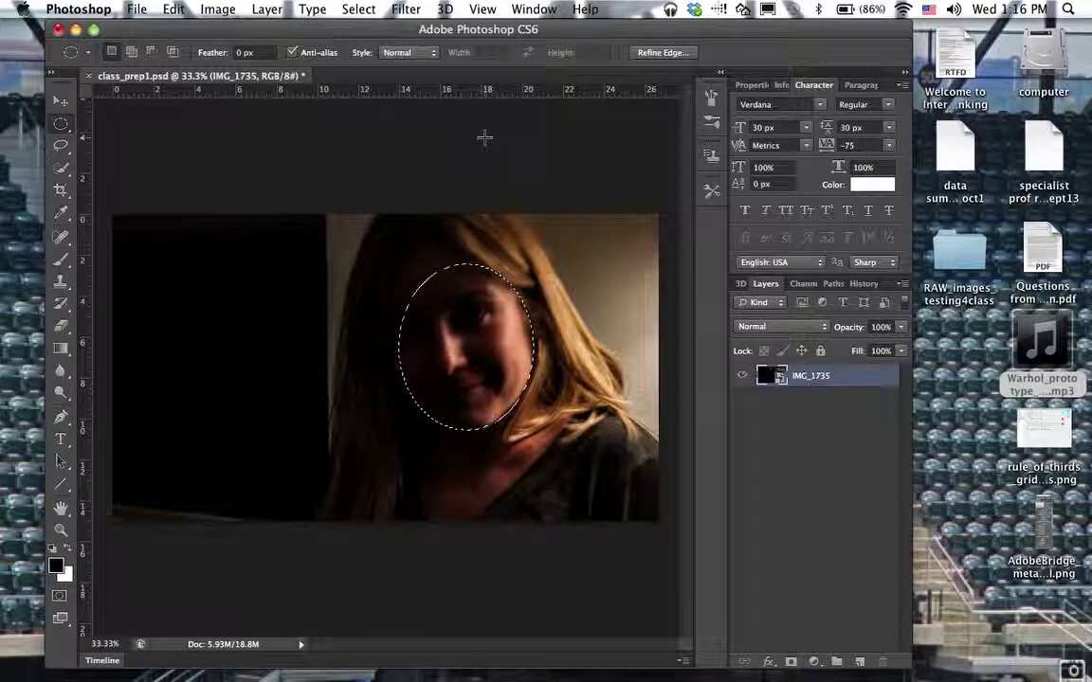
Apply Filter > Pixelate > Mosaic with cell size 50 square to the face, comparing the preview
left_click(404, 8)
left_click(403, 8)
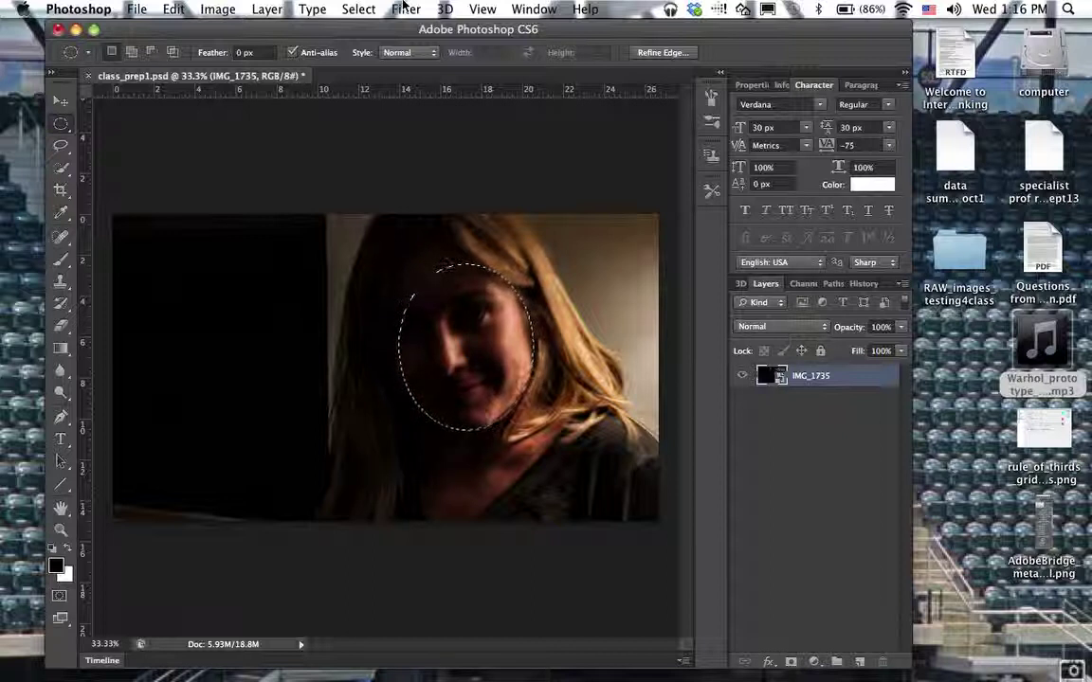
left_click(403, 9)
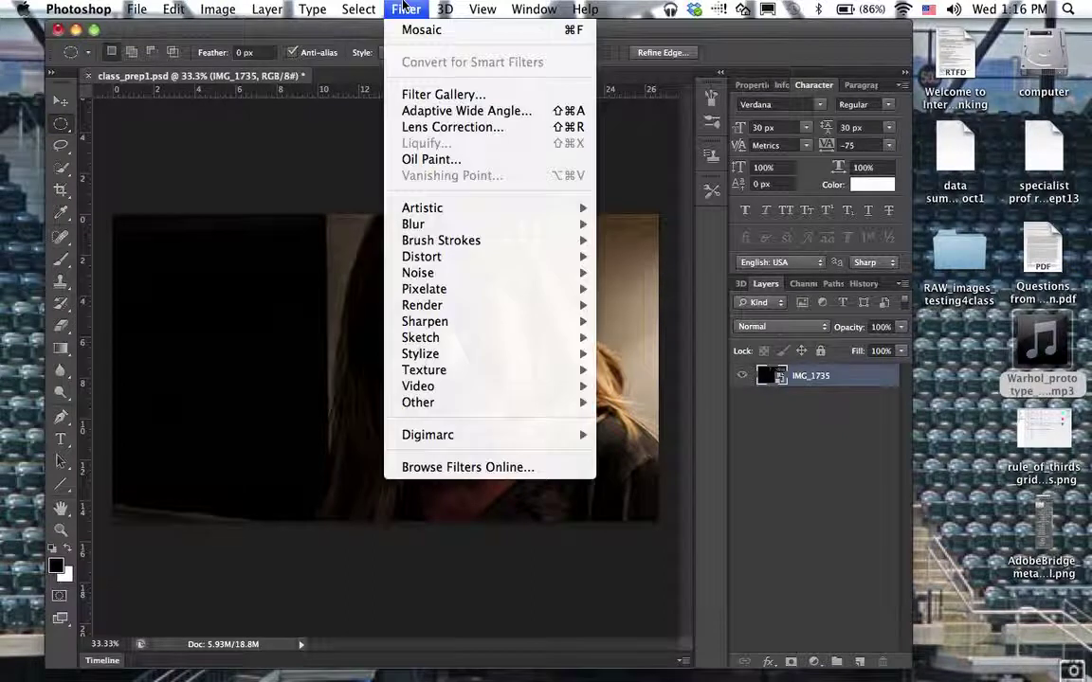
mouse_move(453, 307)
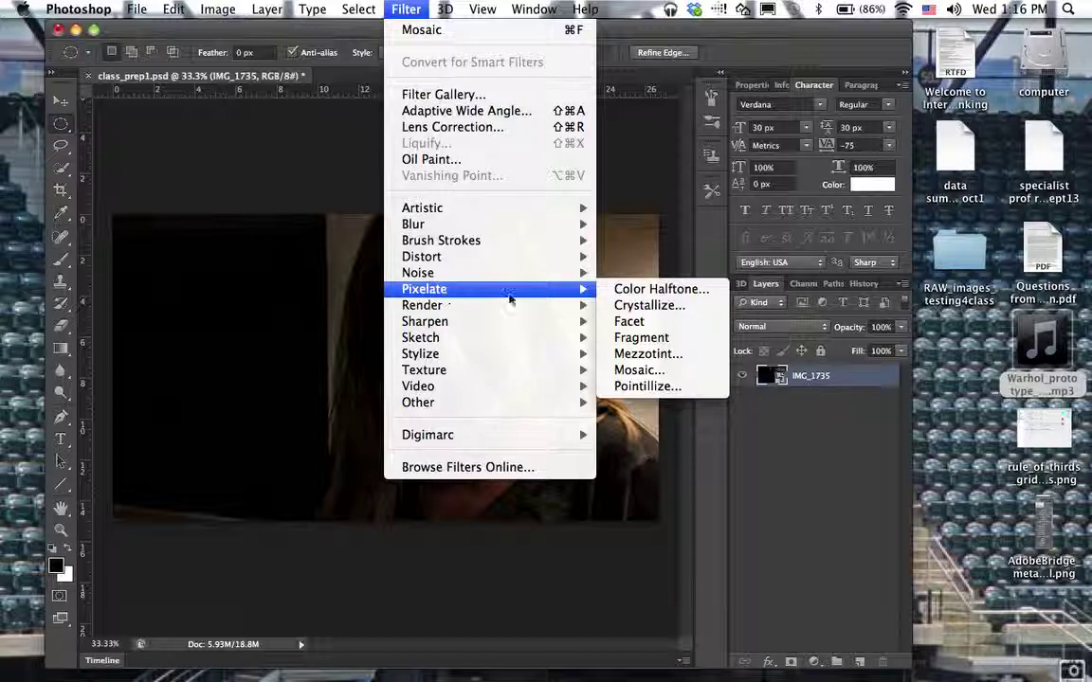
left_click(652, 373)
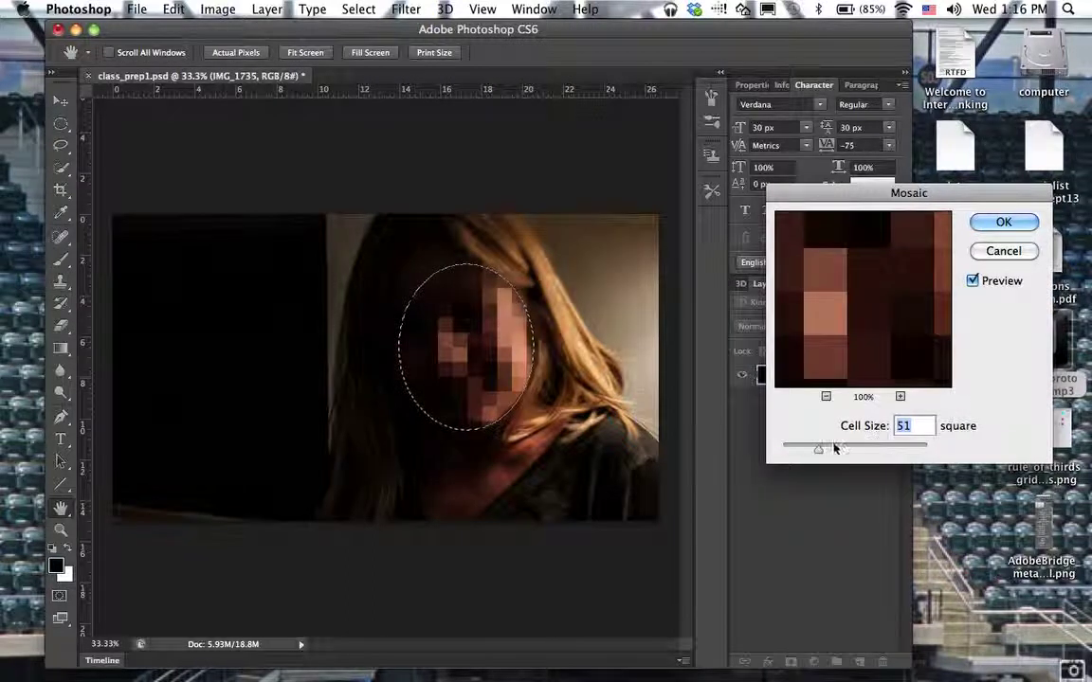
mouse_move(818, 449)
left_mouse_down()
mouse_move(797, 453)
mouse_move(823, 459)
mouse_move(816, 449)
left_mouse_up()
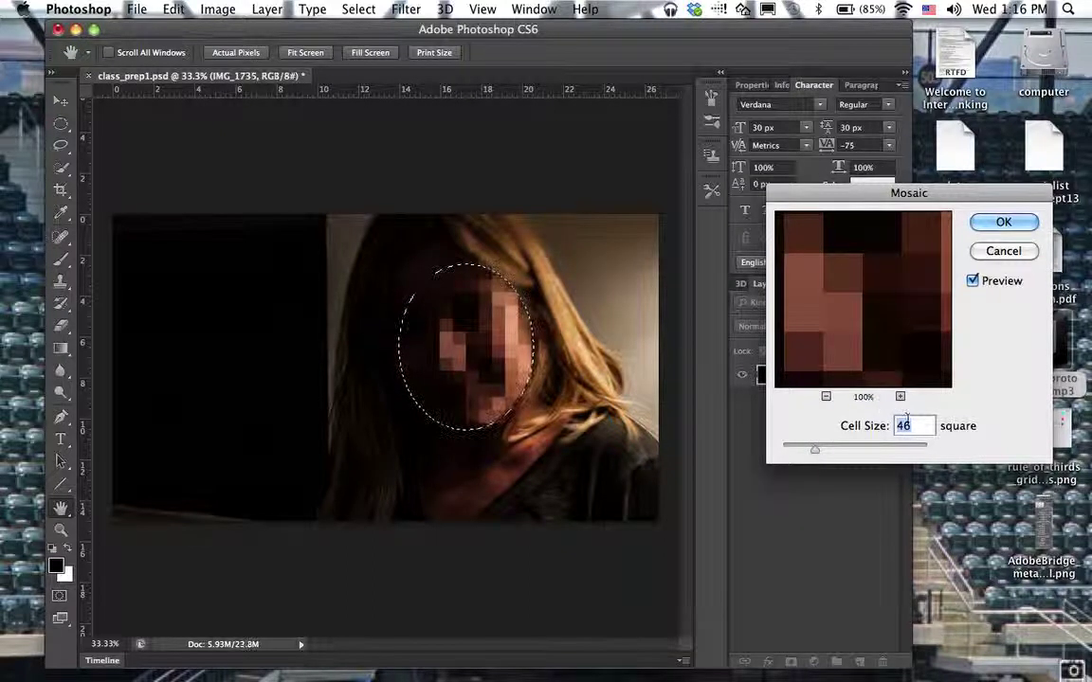
type("50")
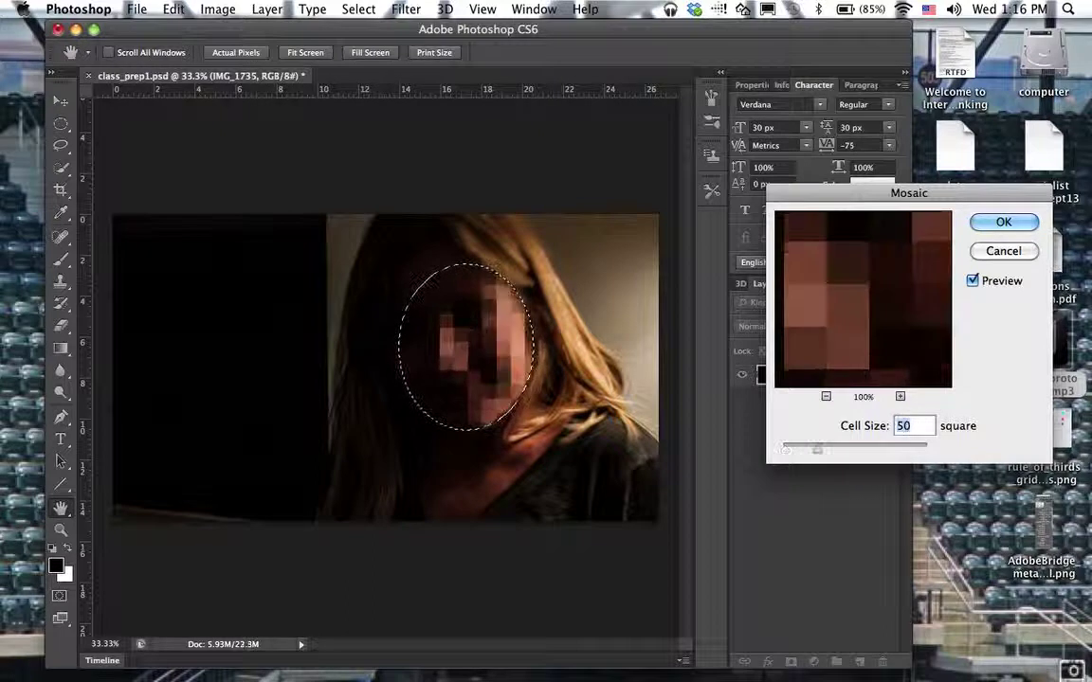
left_click(973, 280)
left_click(972, 281)
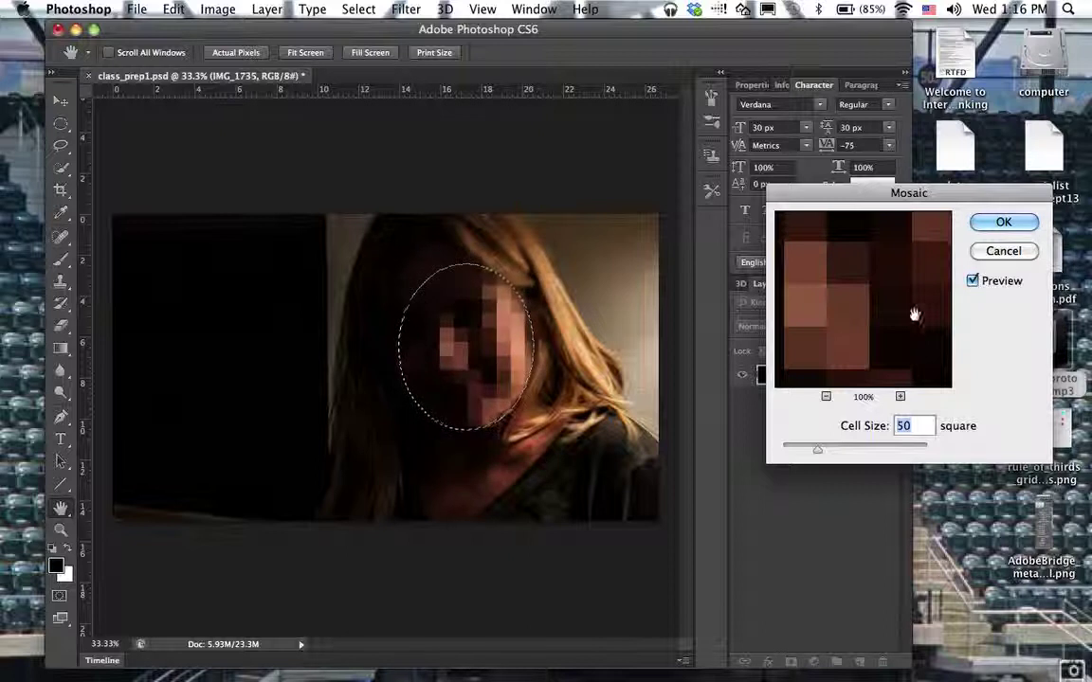
left_click(1004, 222)
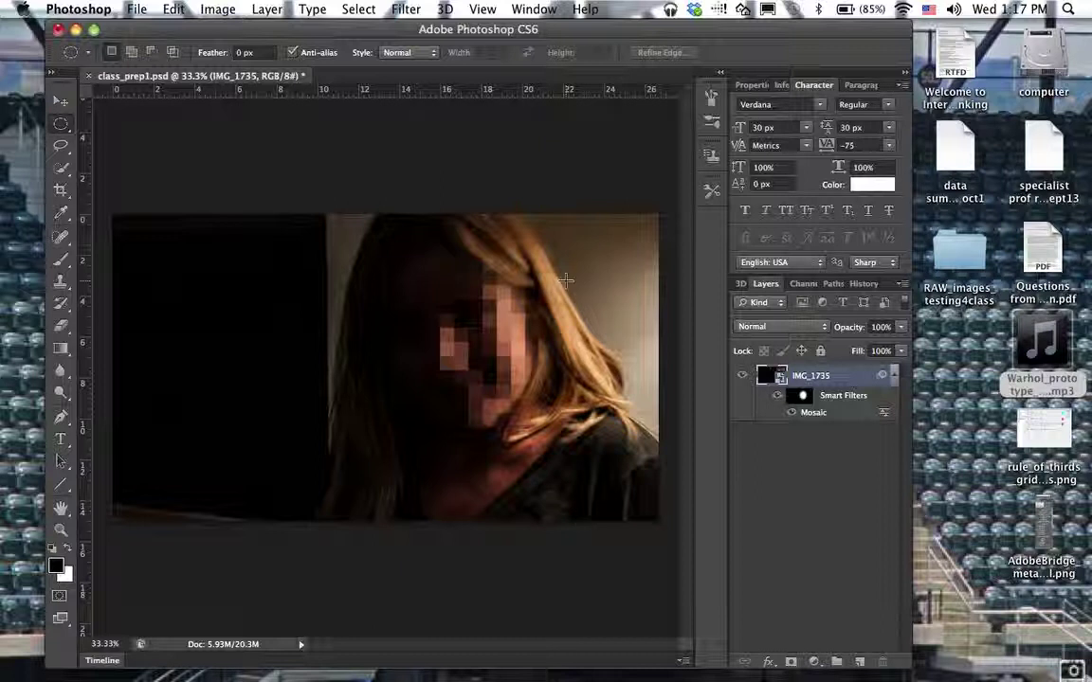
Check Image Size shows 1920 × 1080 pixels, cancel without resizing, and open the File menu
left_click(137, 10)
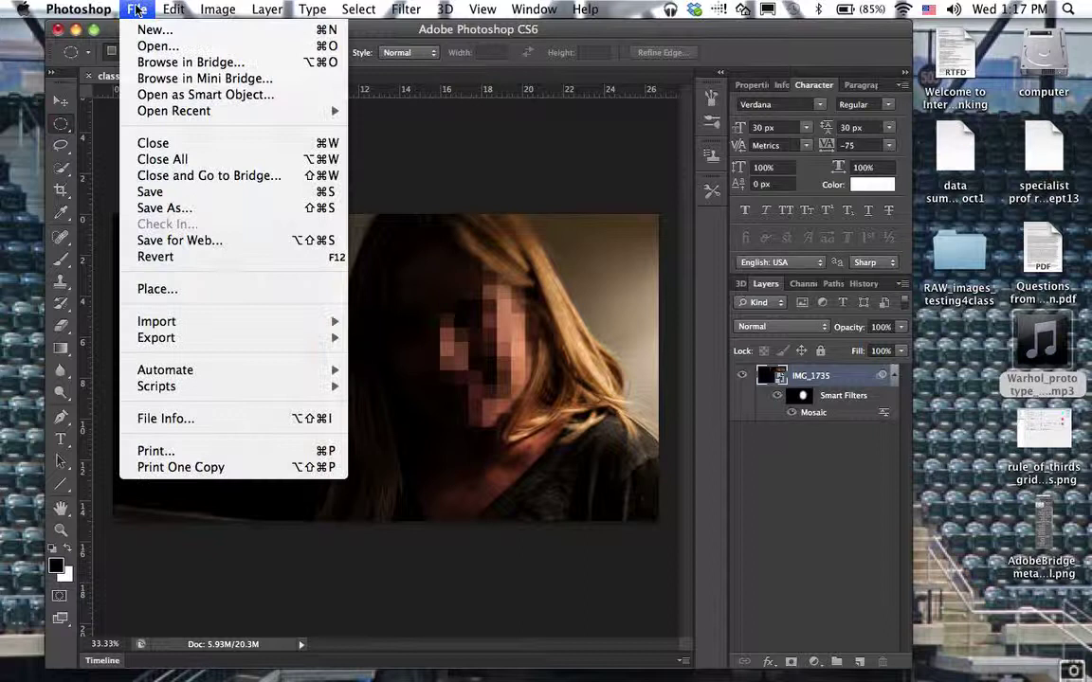
left_click(137, 10)
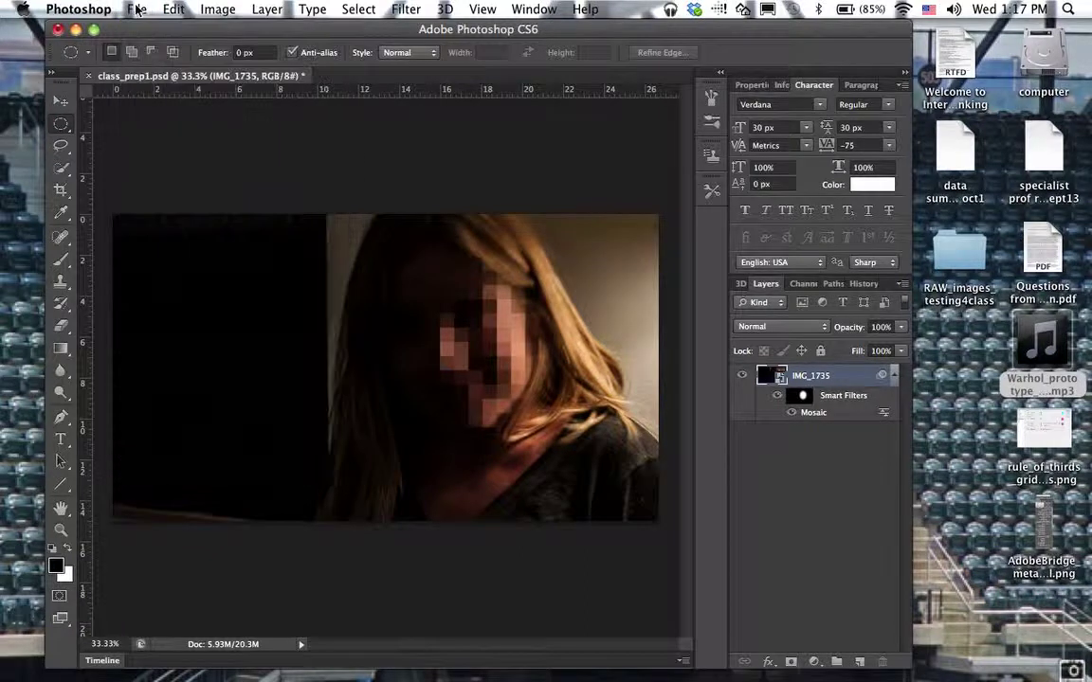
left_click(208, 10)
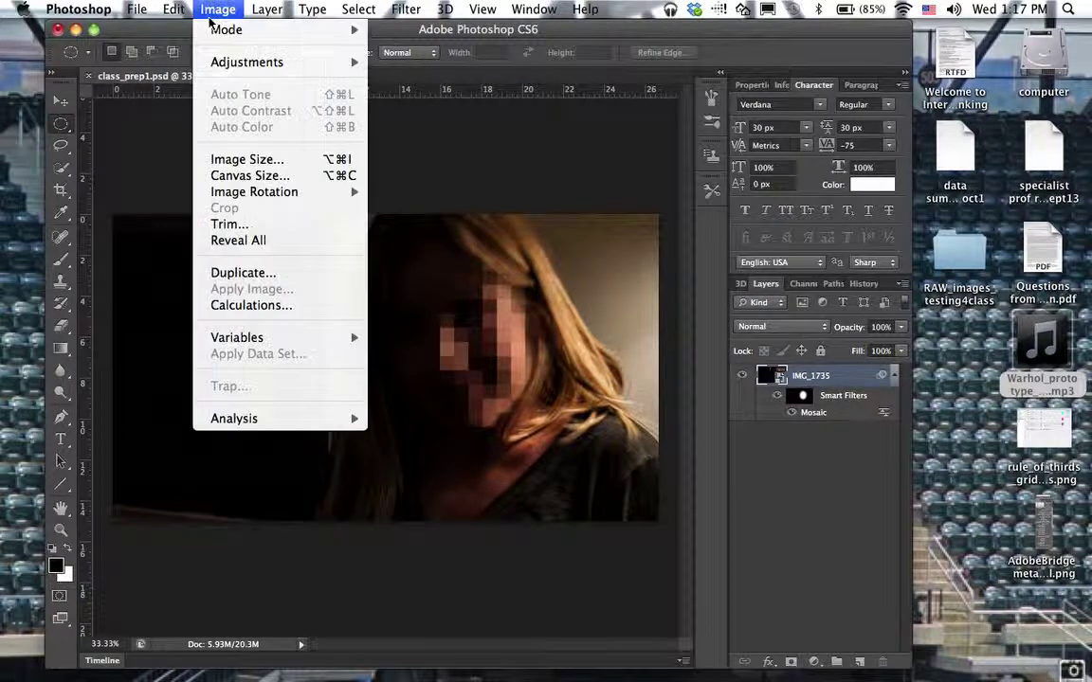
left_click(207, 158)
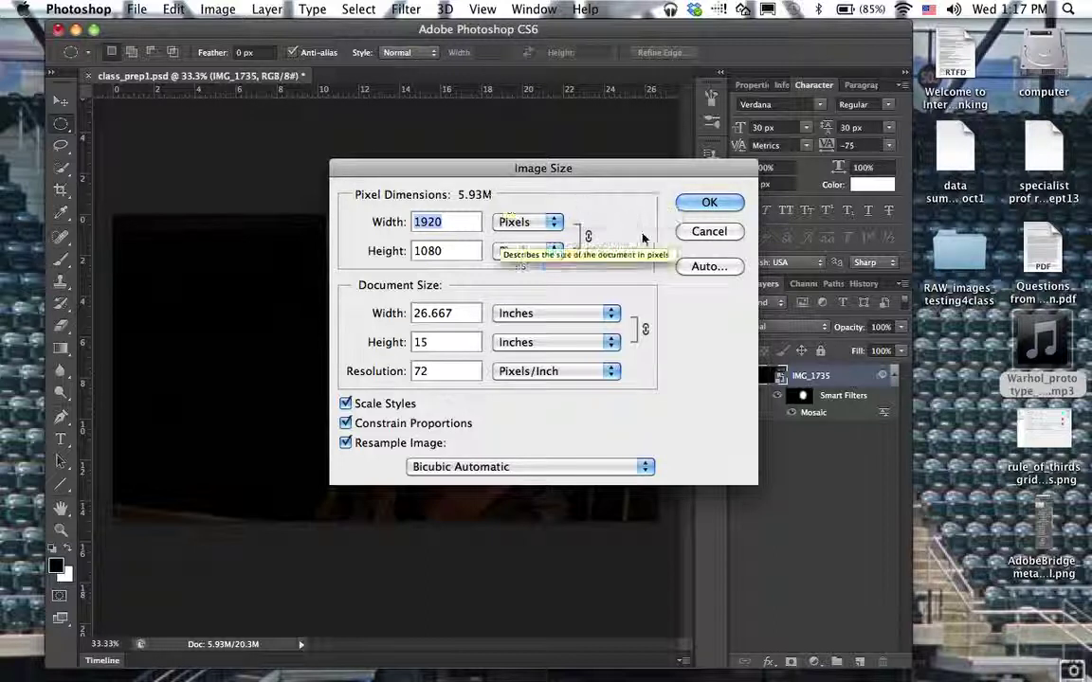
left_click(709, 231)
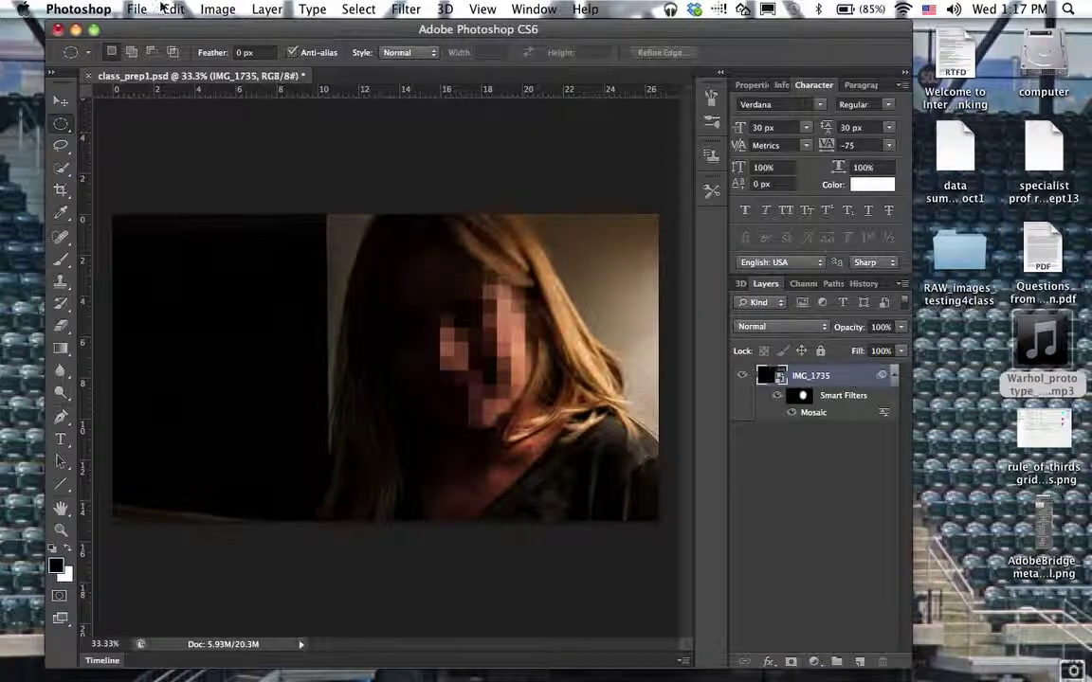
left_click(138, 7)
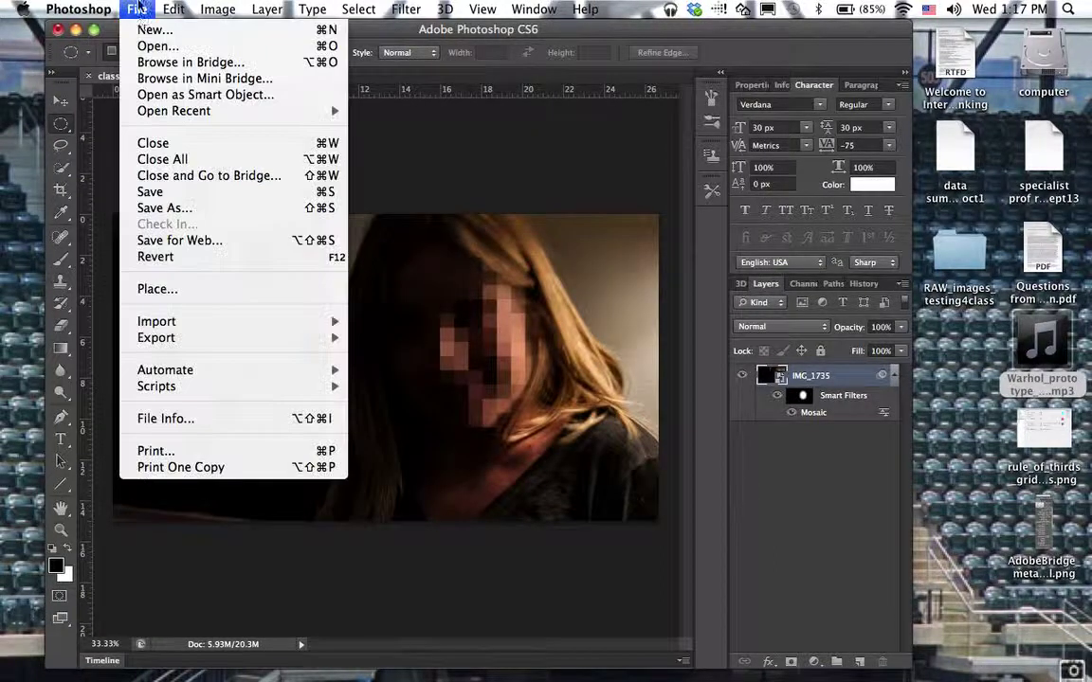
left_click(232, 246)
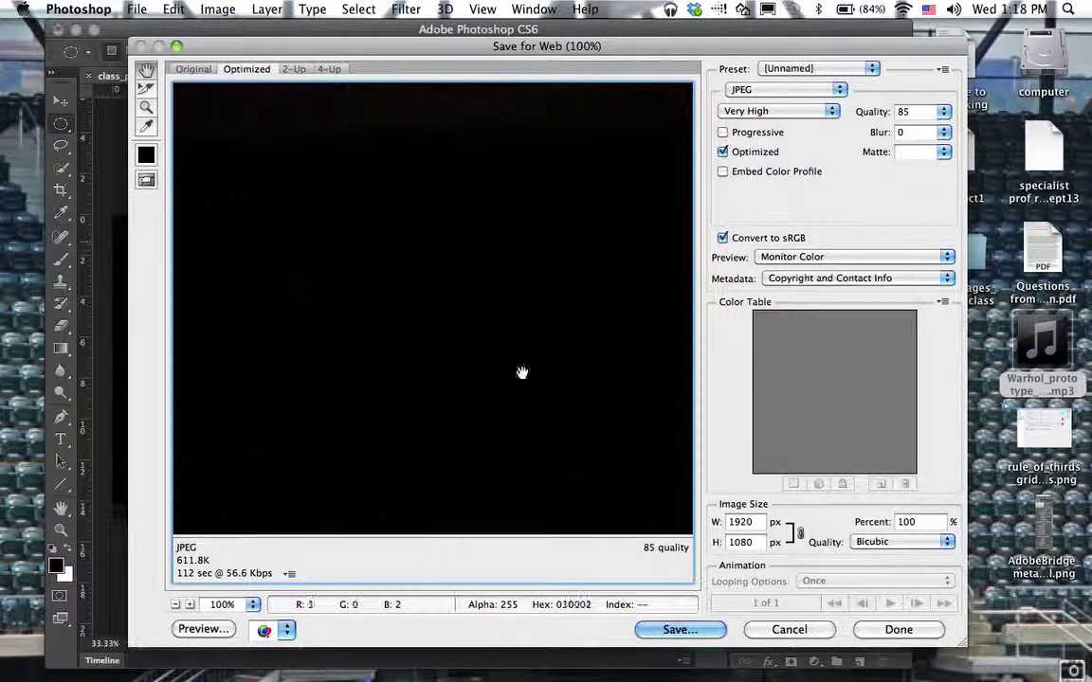
left_click(255, 606)
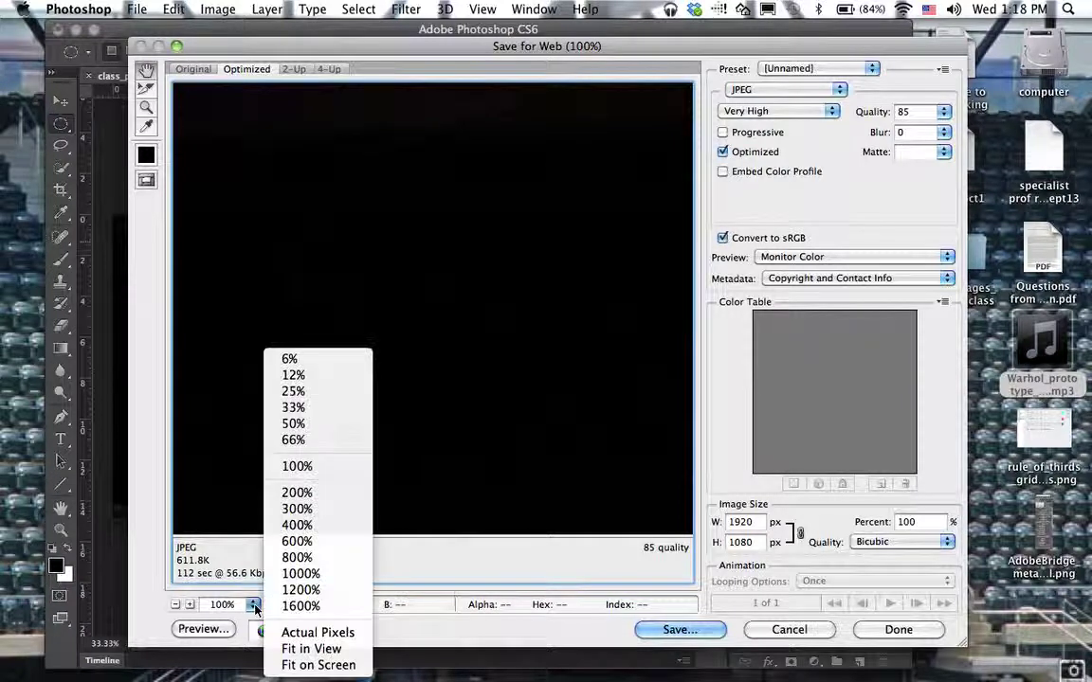
left_click(316, 414)
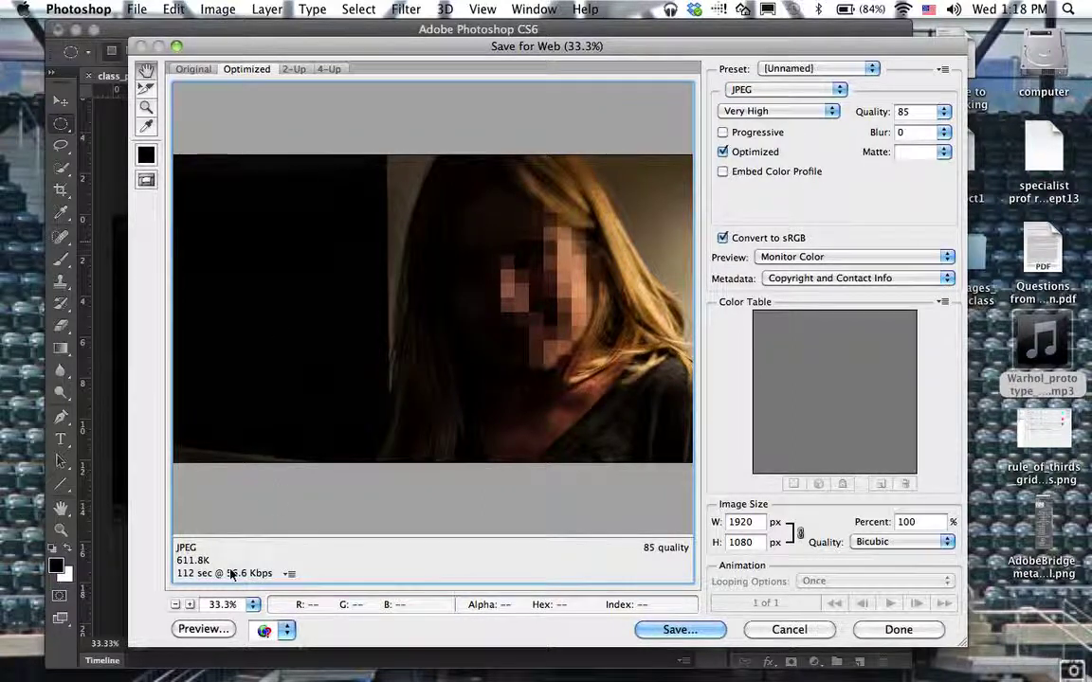
Set the web JPEG to the High preset with quality 78, about 463.5K
left_click(944, 112)
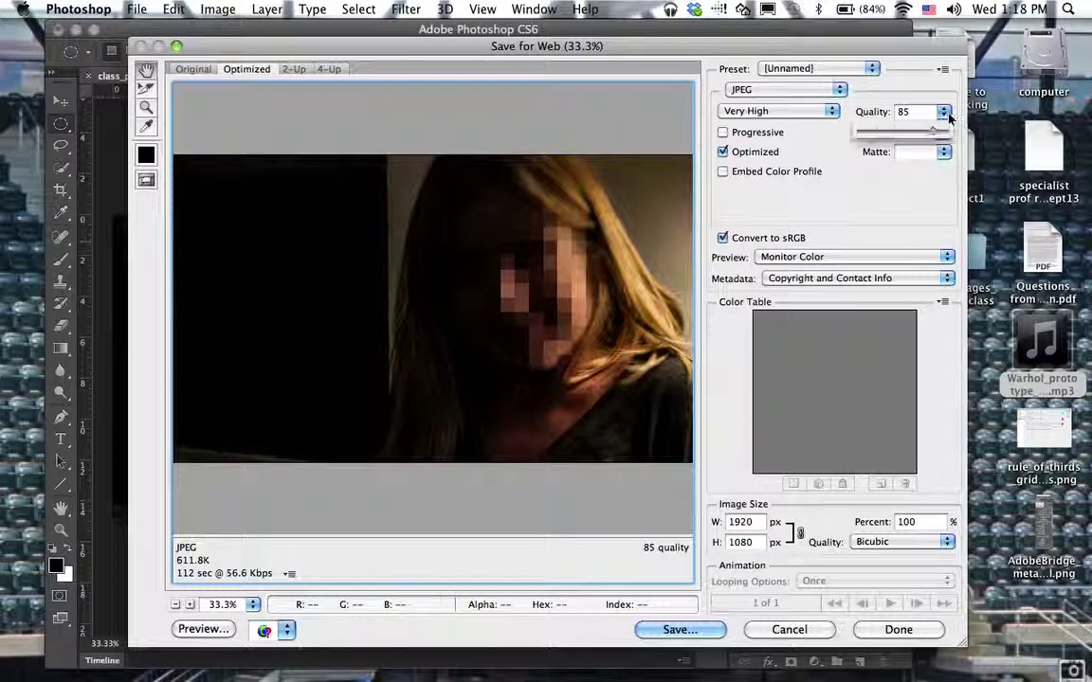
left_click_drag(931, 133, 976, 127)
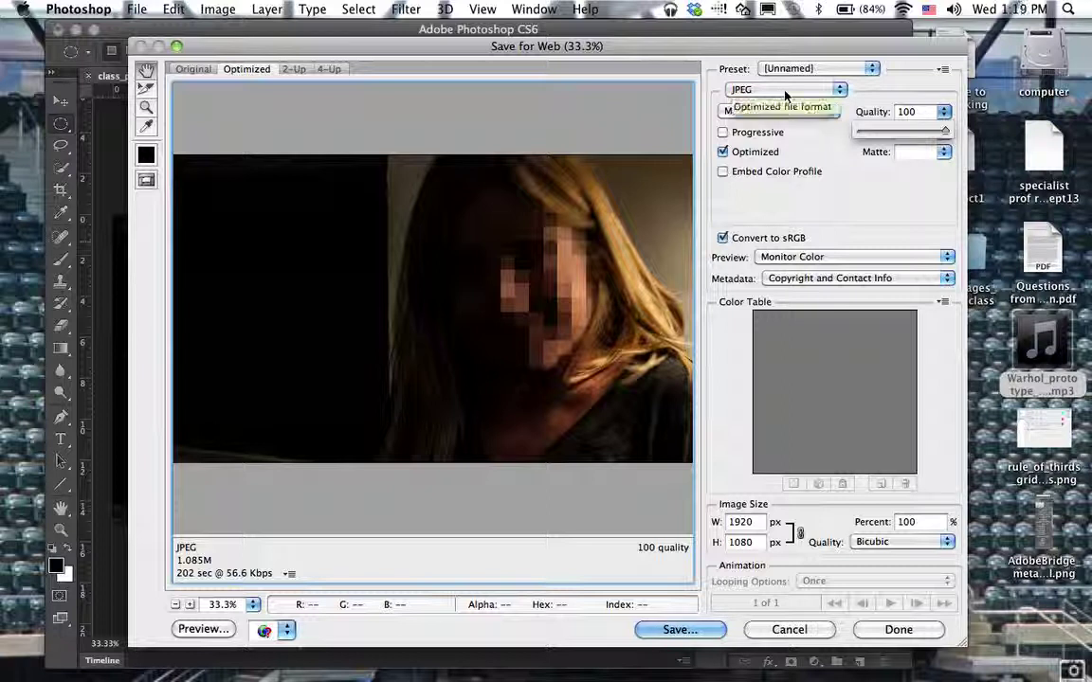
left_click(763, 110)
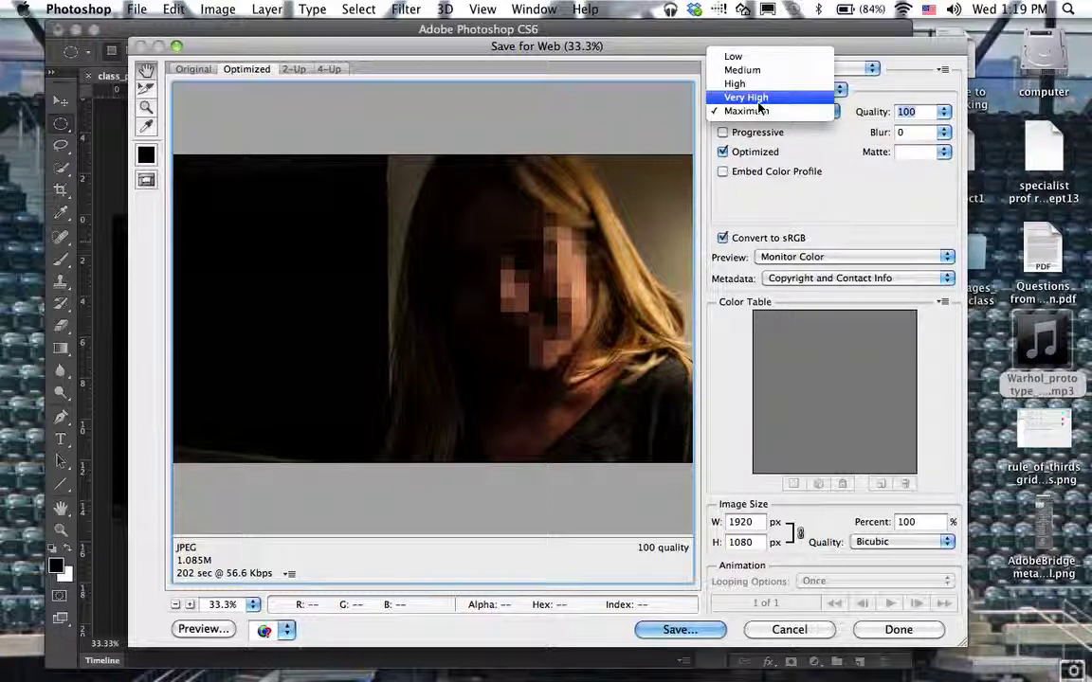
left_click(756, 84)
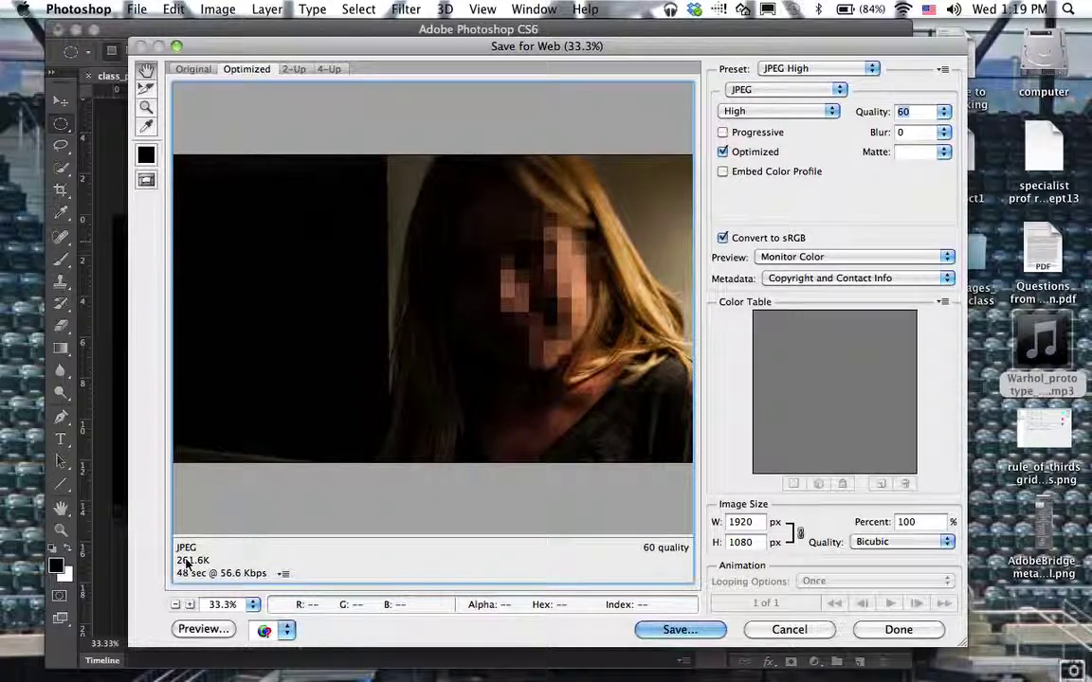
left_click(944, 112)
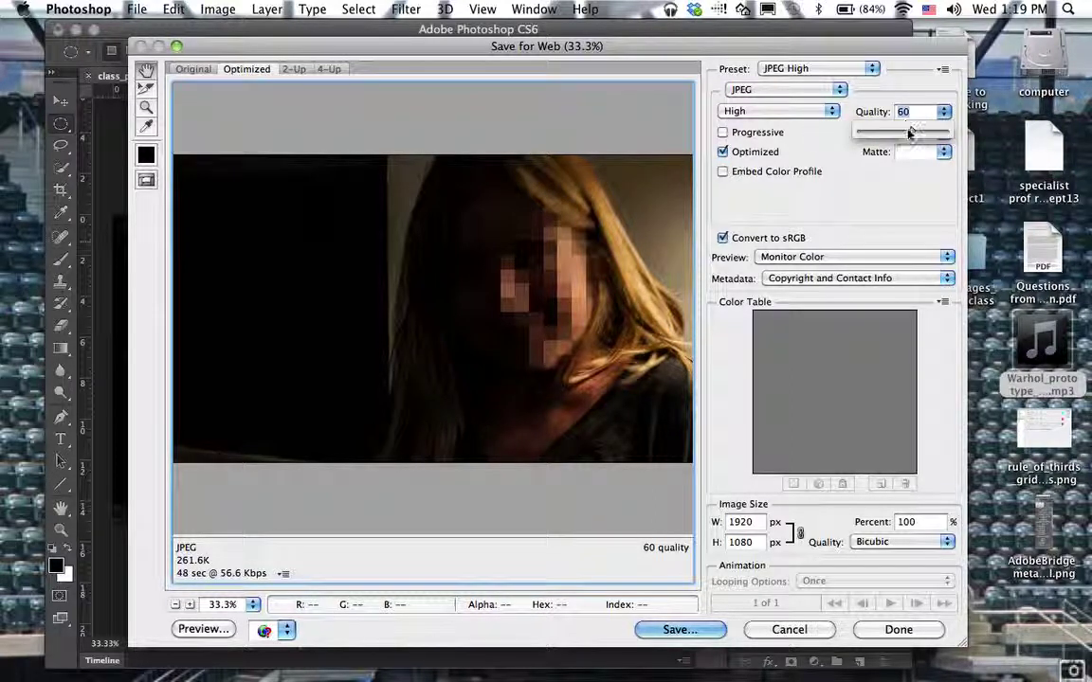
left_click_drag(905, 131, 938, 133)
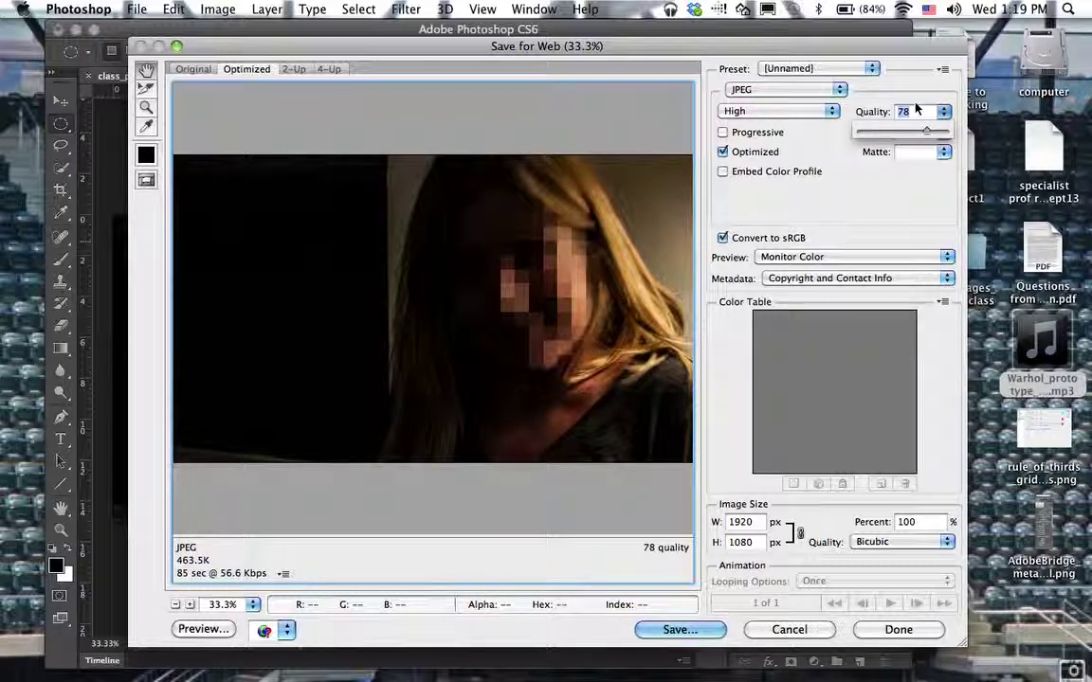
left_click(836, 132)
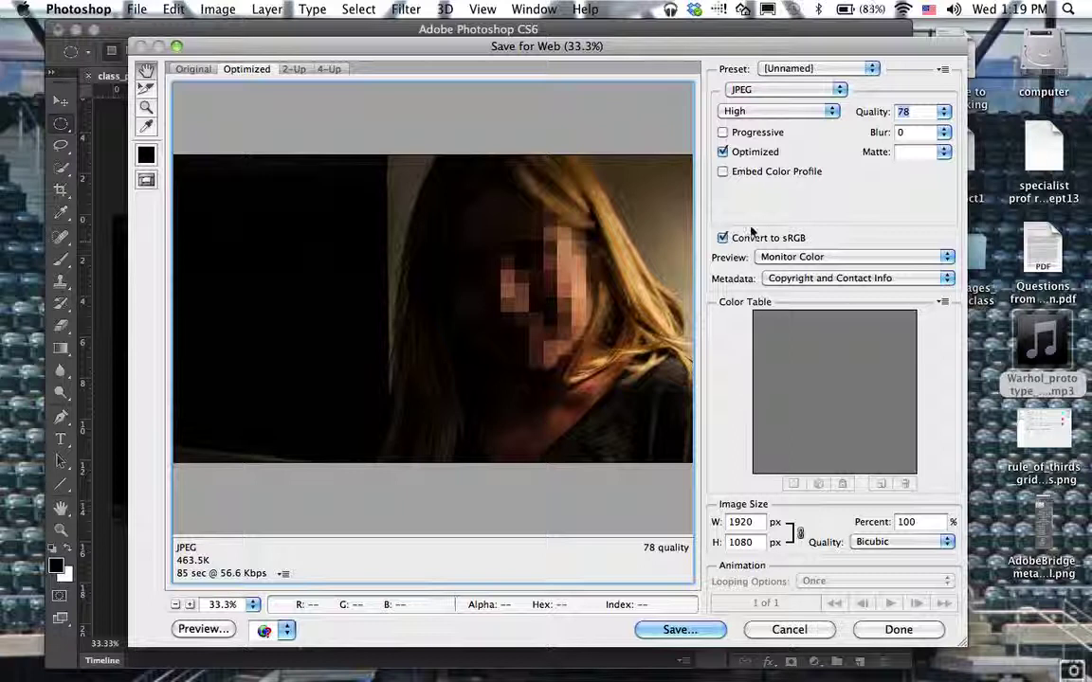
Start saving the optimized JPEG and navigate to the Desktop as the save location
left_click(663, 633)
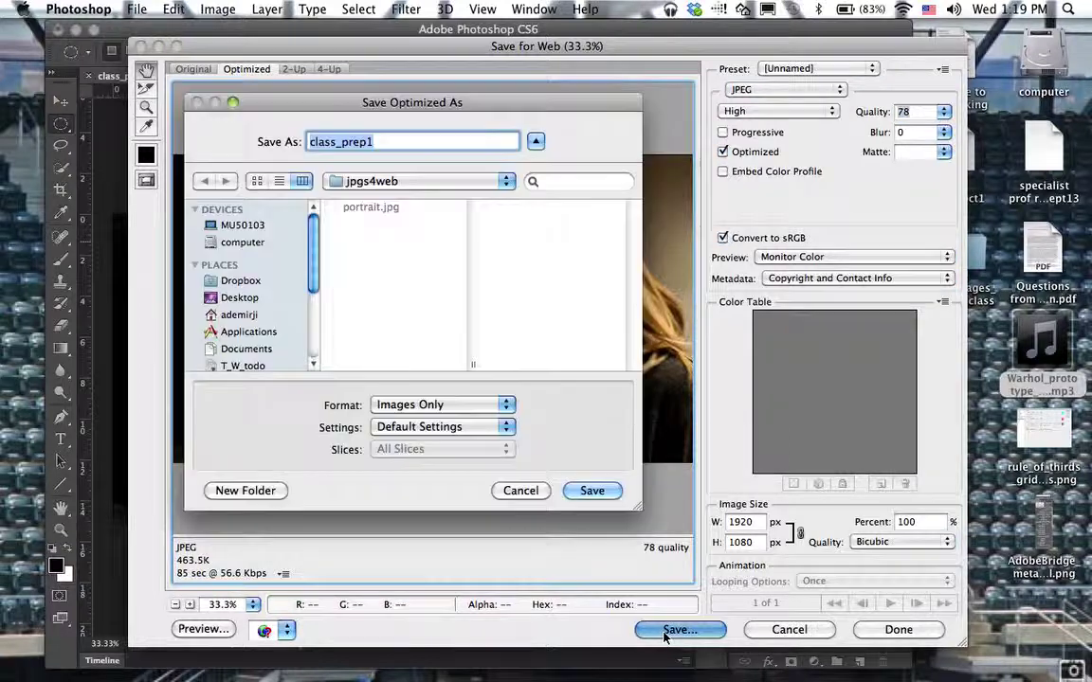
left_click(357, 181)
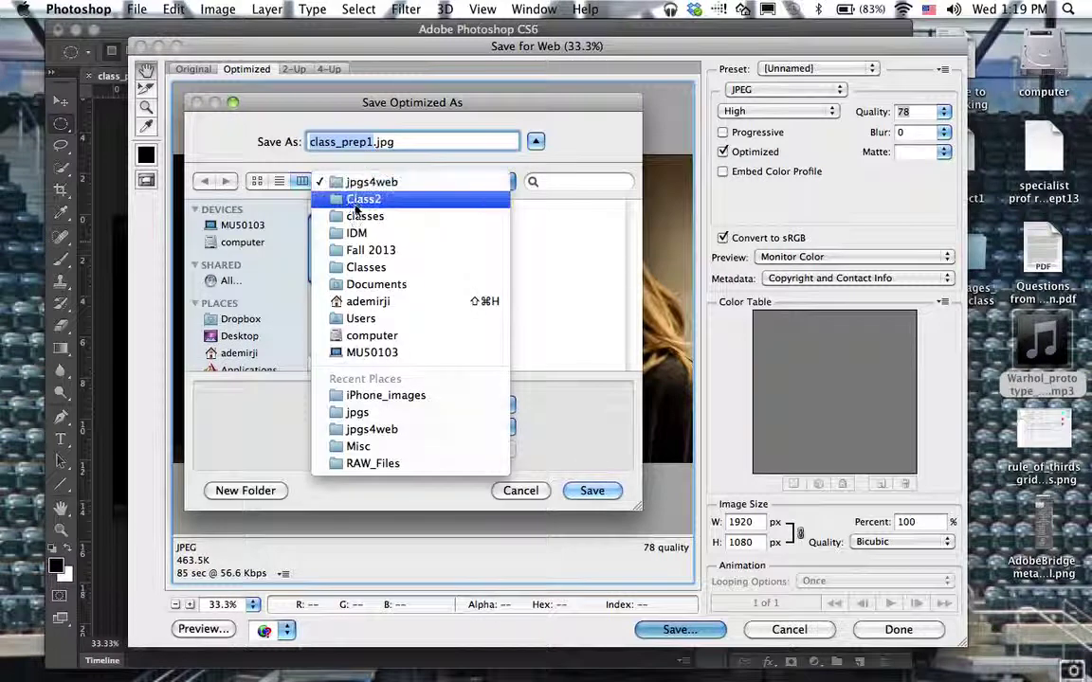
left_click(343, 201)
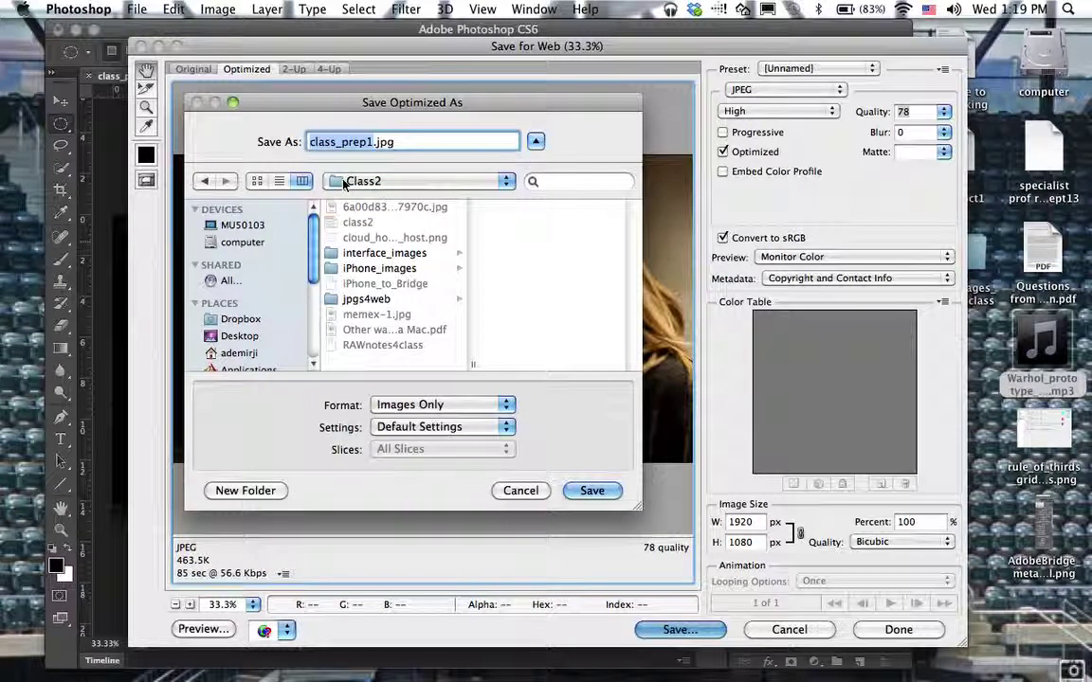
left_click(220, 338)
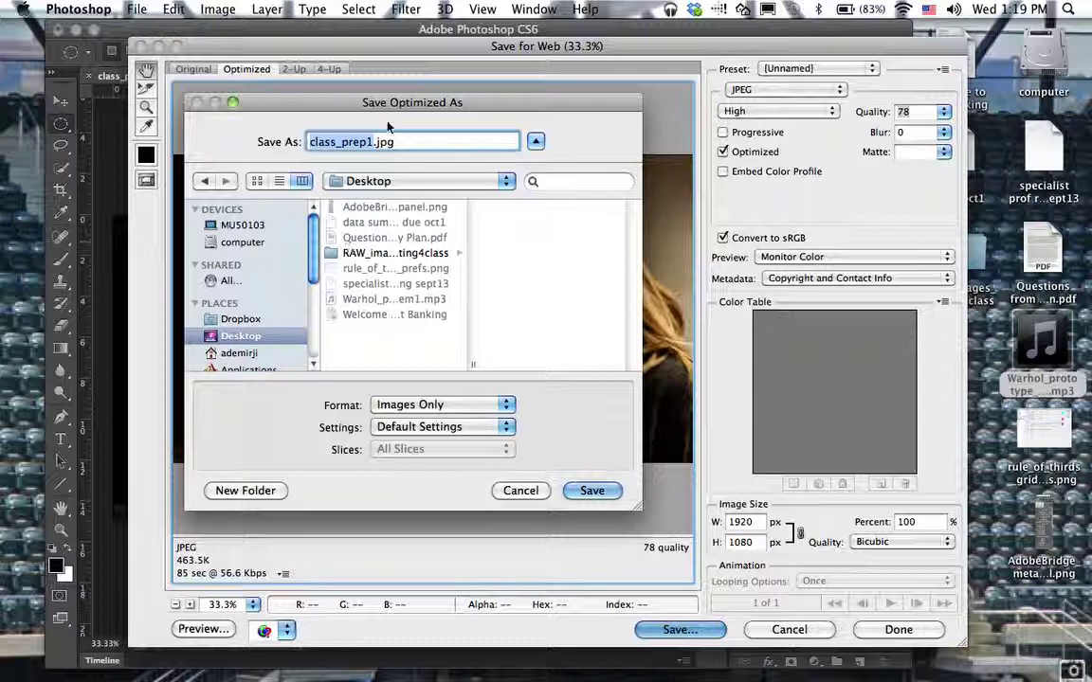
Create a Desktop folder named IDM_jpgs4web_hmk and name the file portrait_pixel
left_click(246, 490)
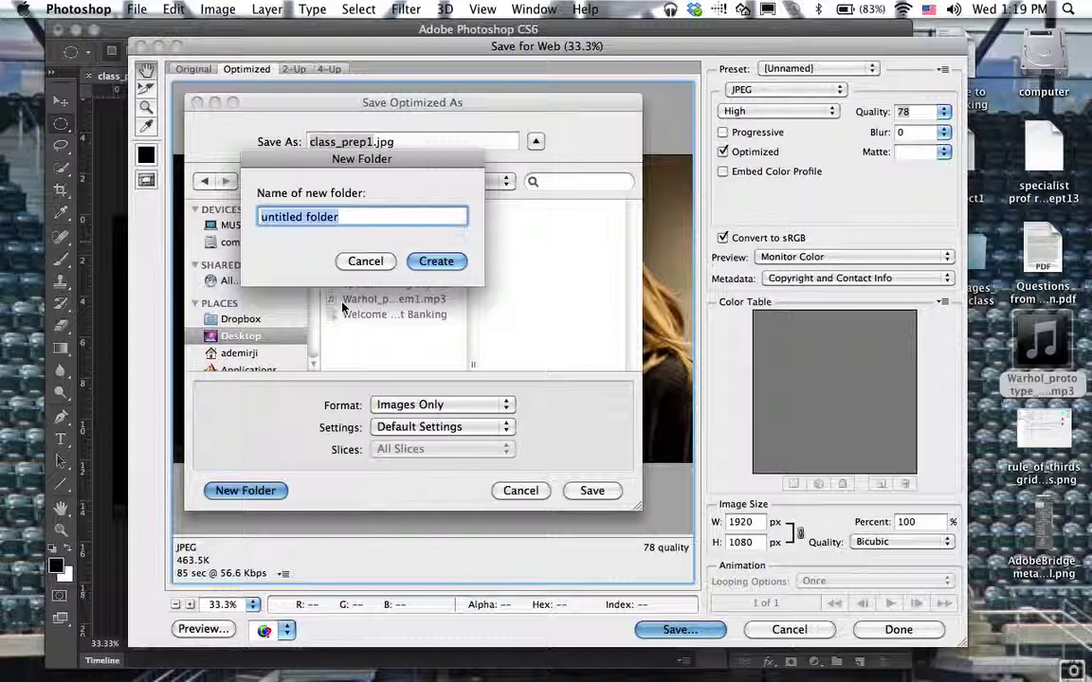
key("BackSpace")
type("IDM")
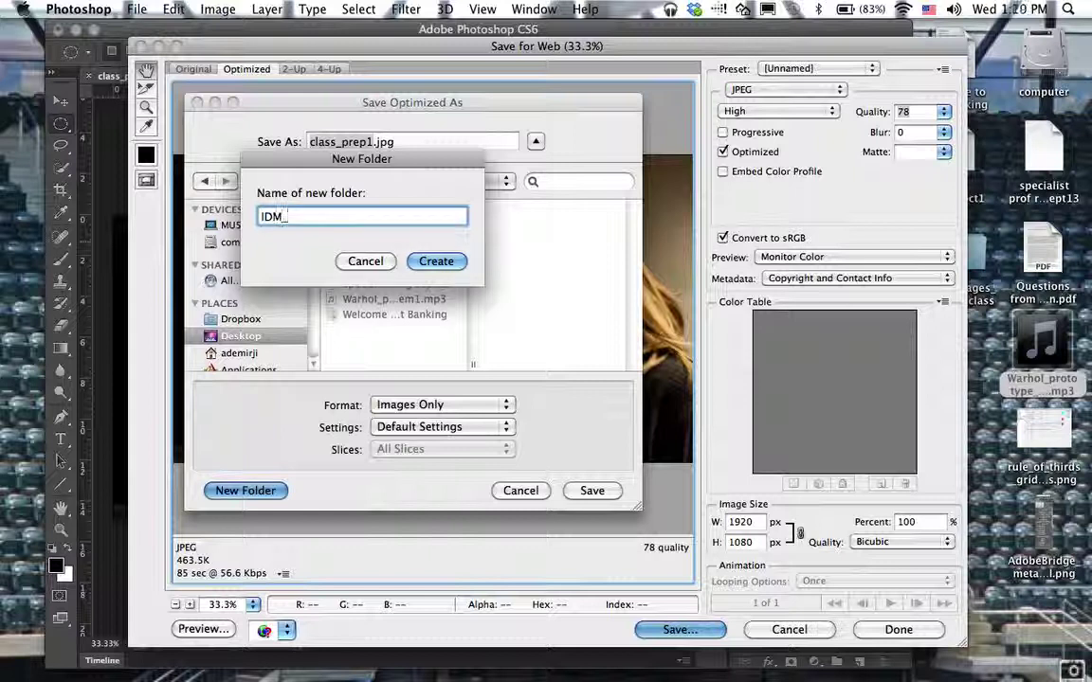
type("_jpgs")
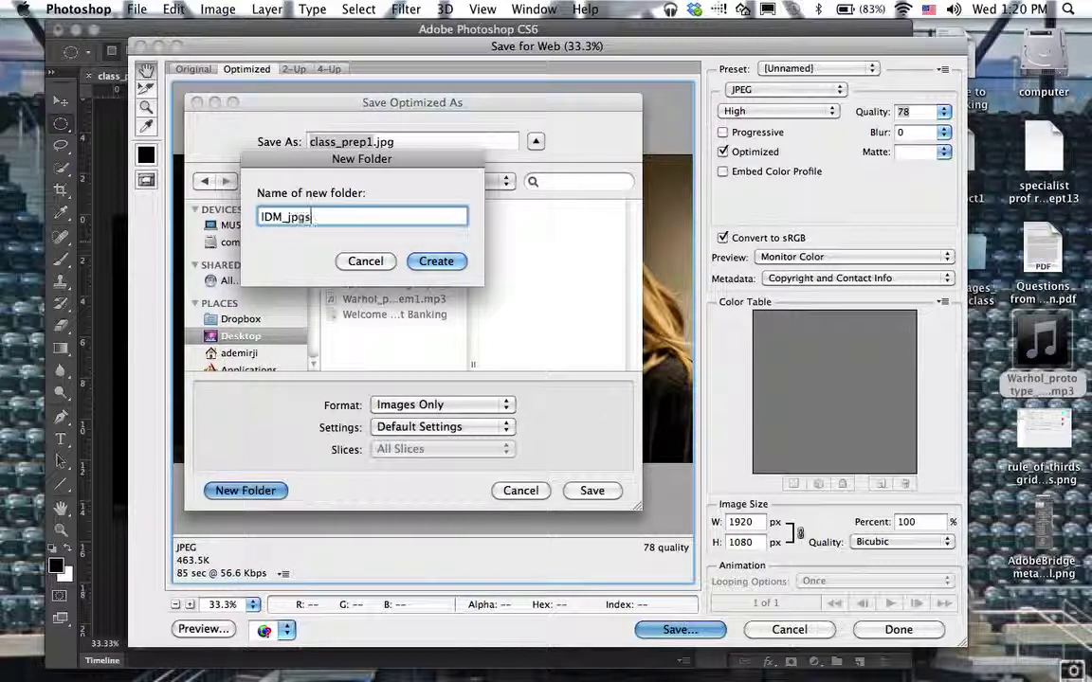
type("4web_cla")
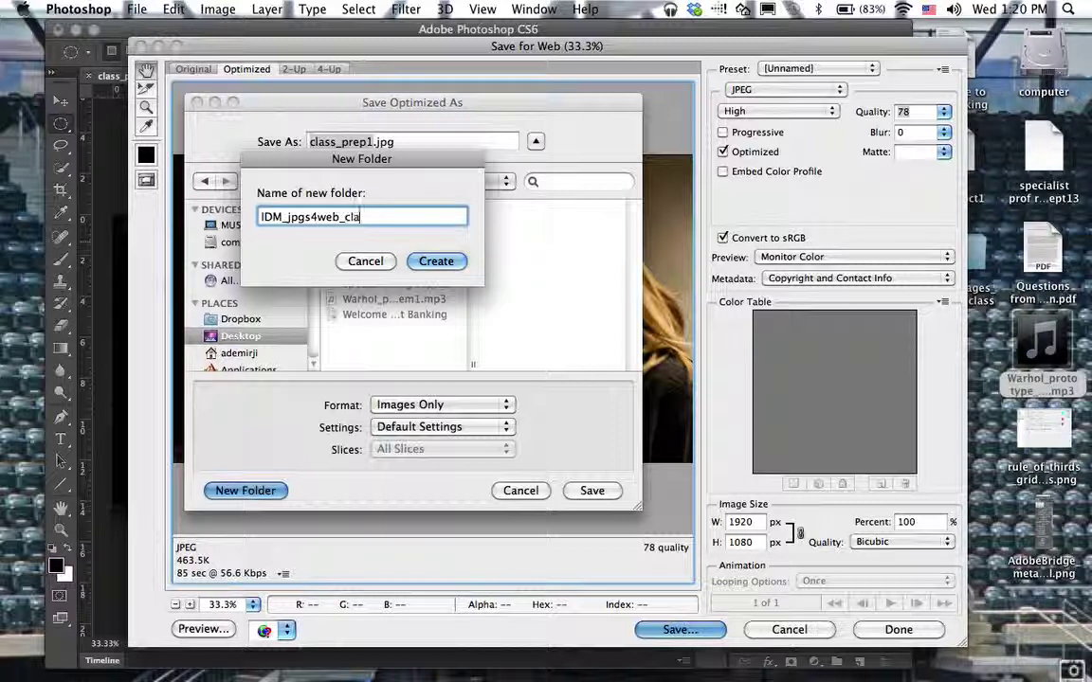
type("ss")
key("BackSpace")
key("BackSpace")
key("BackSpace")
key("BackSpace")
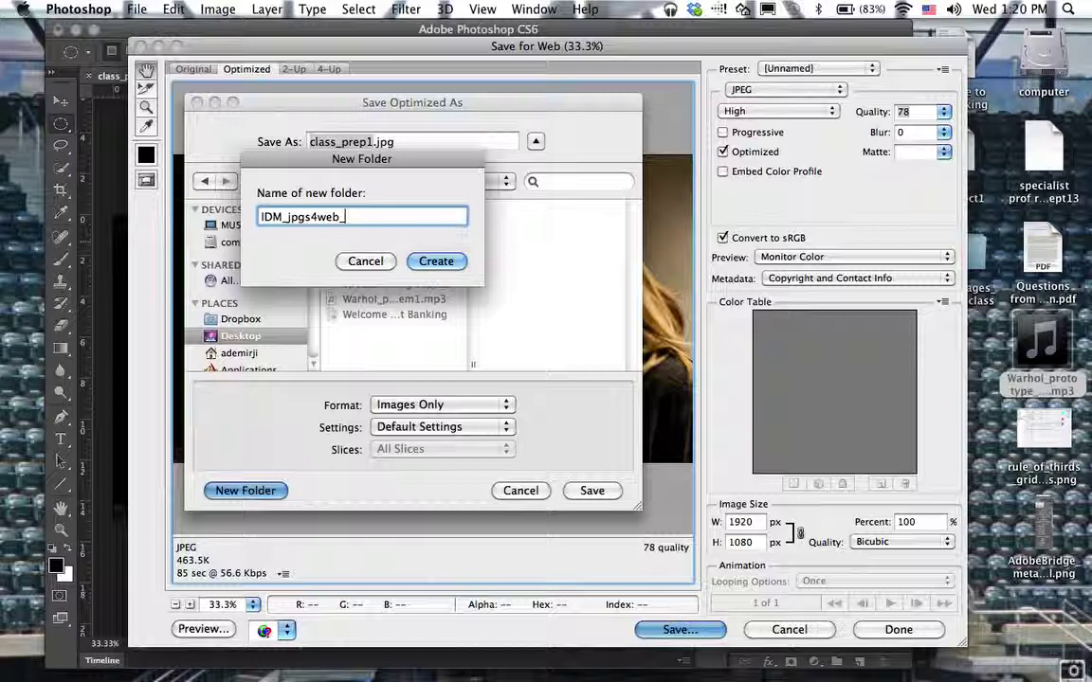
type("hmk")
key("Return")
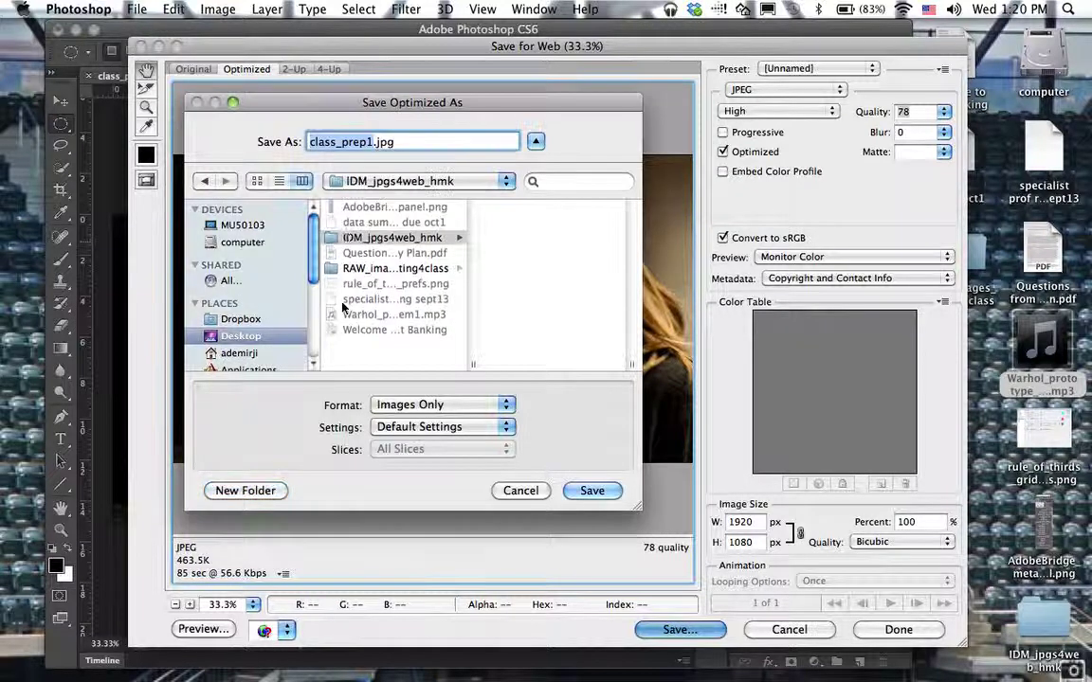
type("p")
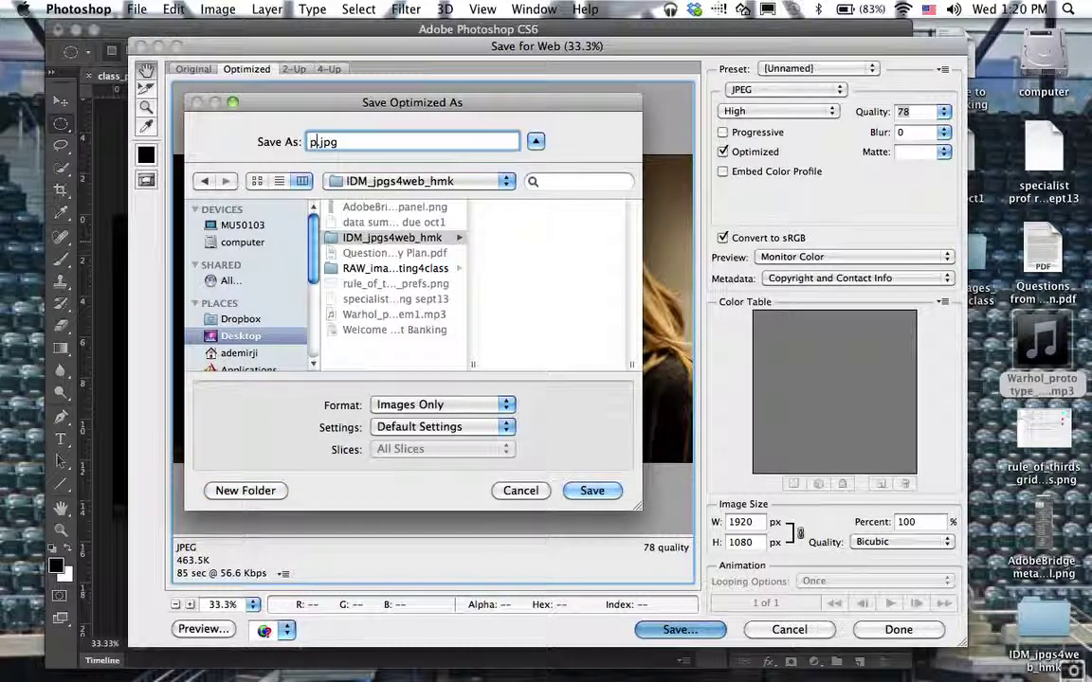
type("ortrait")
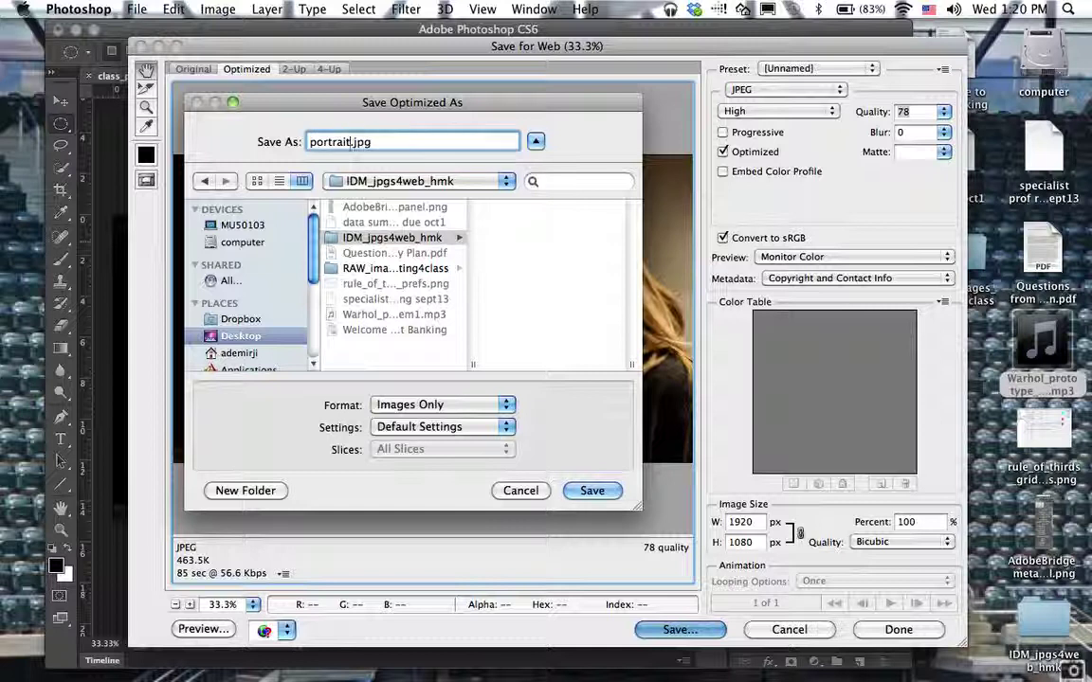
type("_pixel")
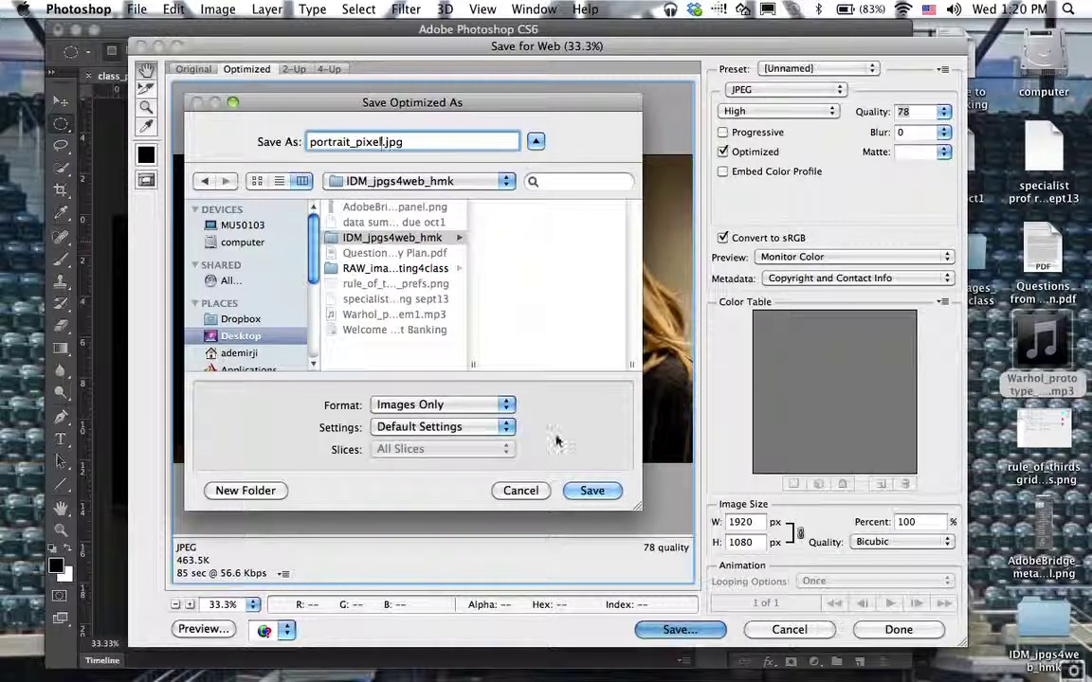
Save the optimized JPEG as portrait_pixel.jpg in the IDM_jpgs4web_hmk folder
left_click(590, 491)
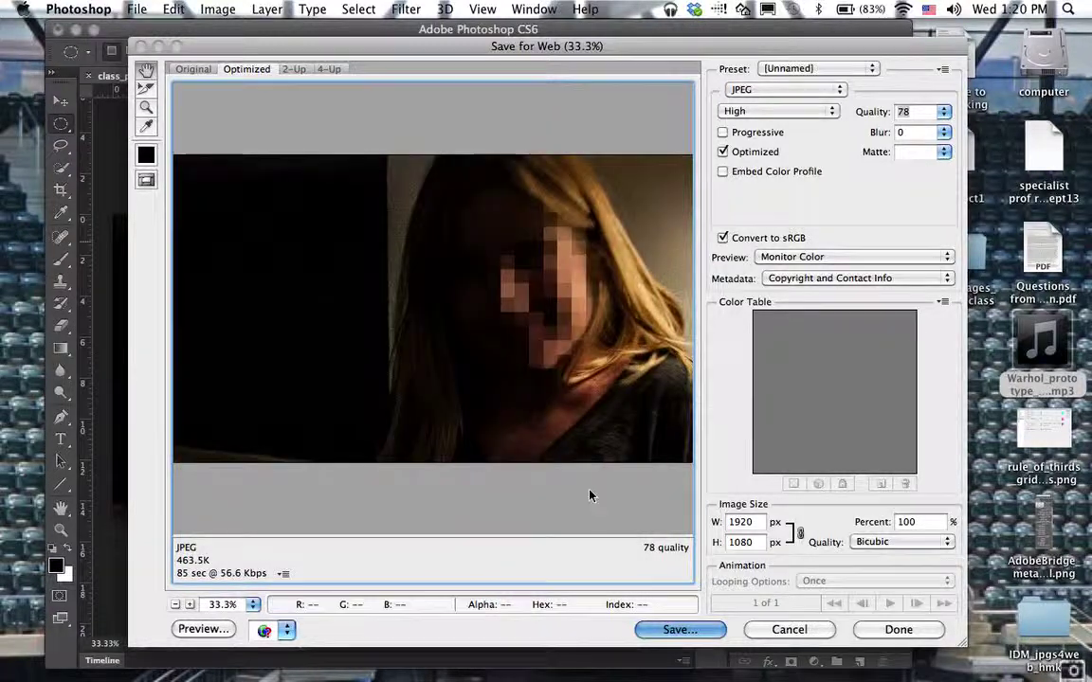